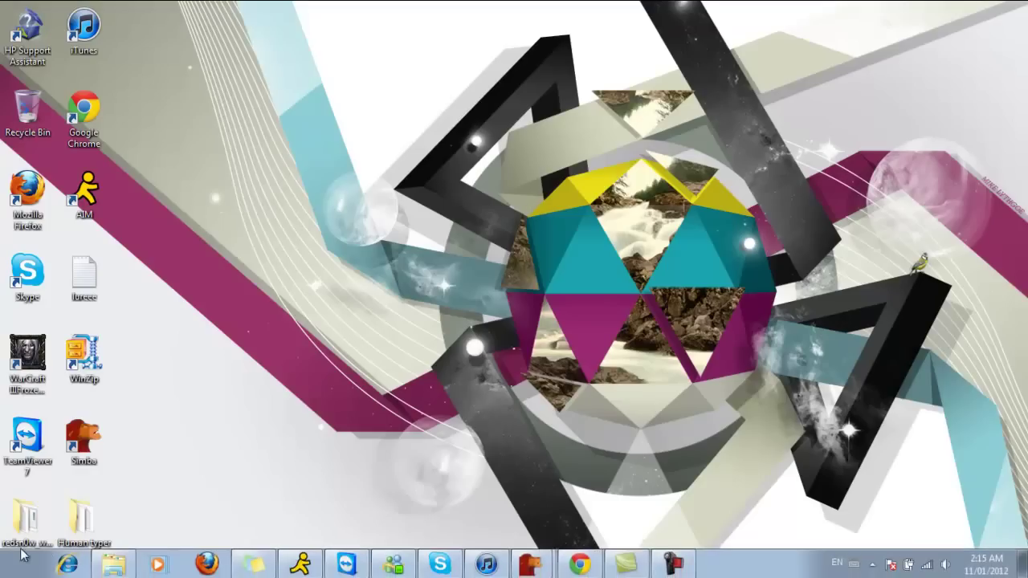
# - Launch mIRC by searching for 'mirc' from the Start menu
pyautogui.click(22, 563)
pyautogui.write('mirc')
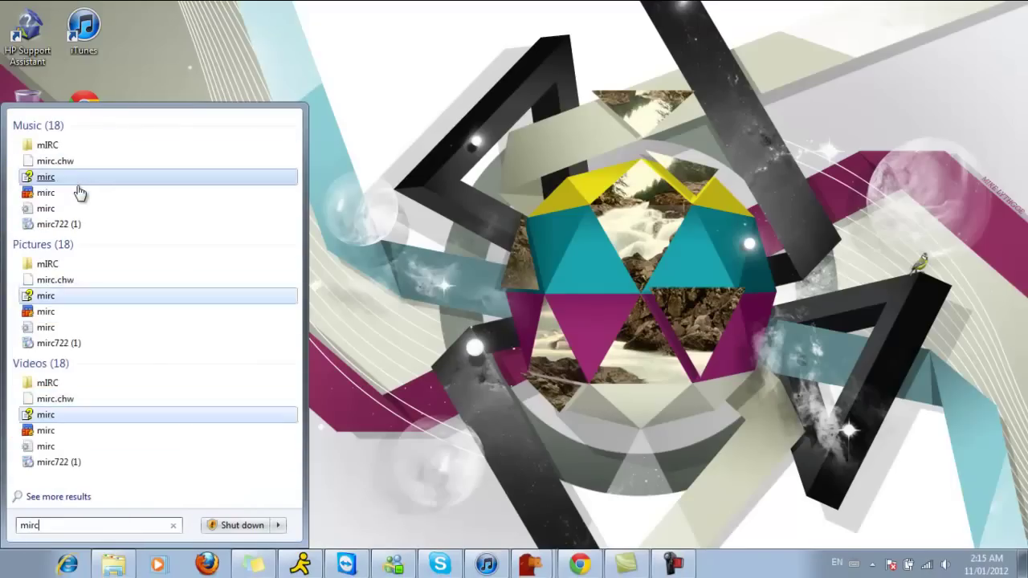
pyautogui.click(76, 190)
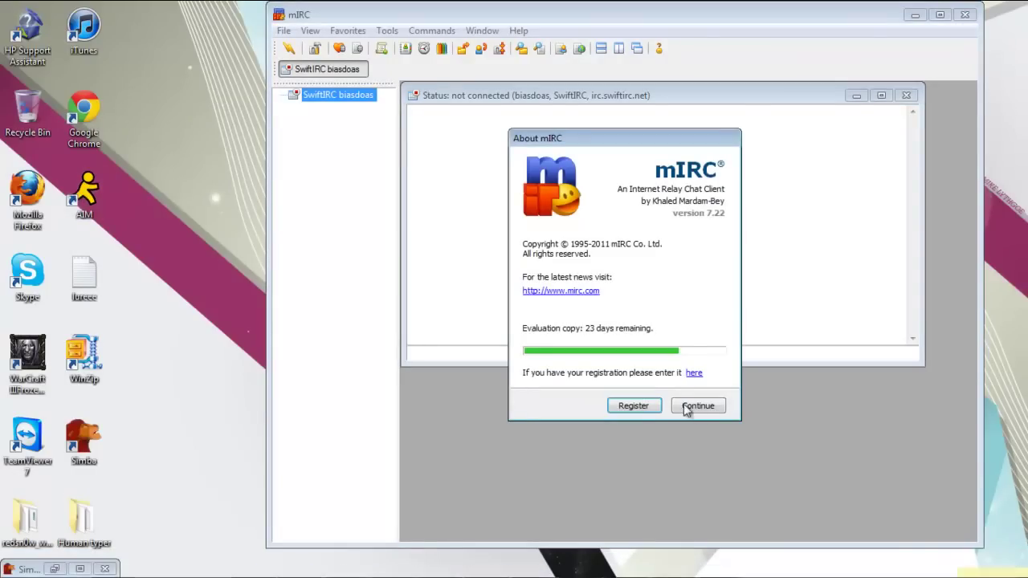
# - Set the nickname to oooopppp, the alternative to ojjsdfs, and replace the e-mail address
pyautogui.click(694, 405)
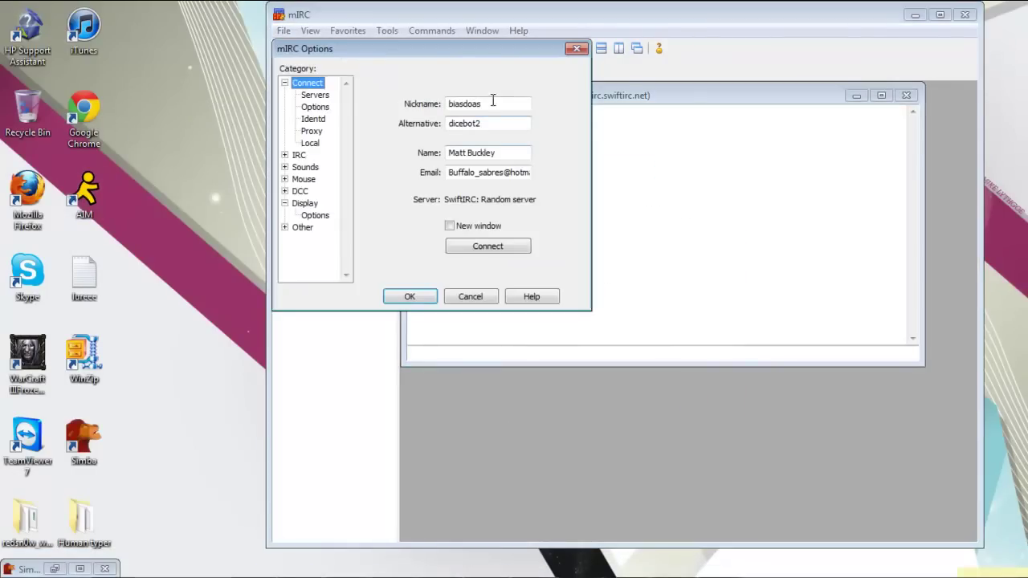
pyautogui.doubleClick(488, 102)
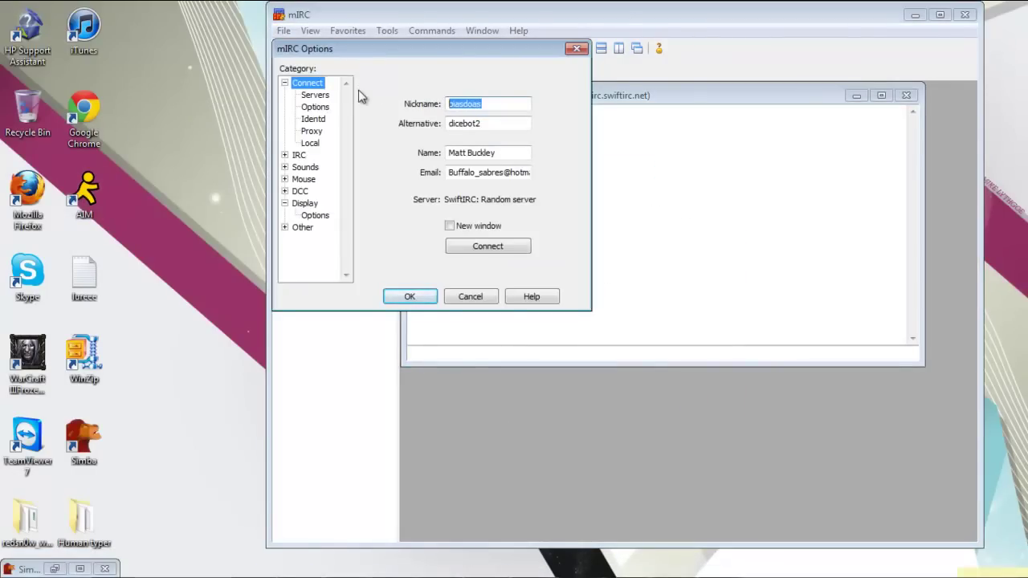
pyautogui.write('oooopppp')
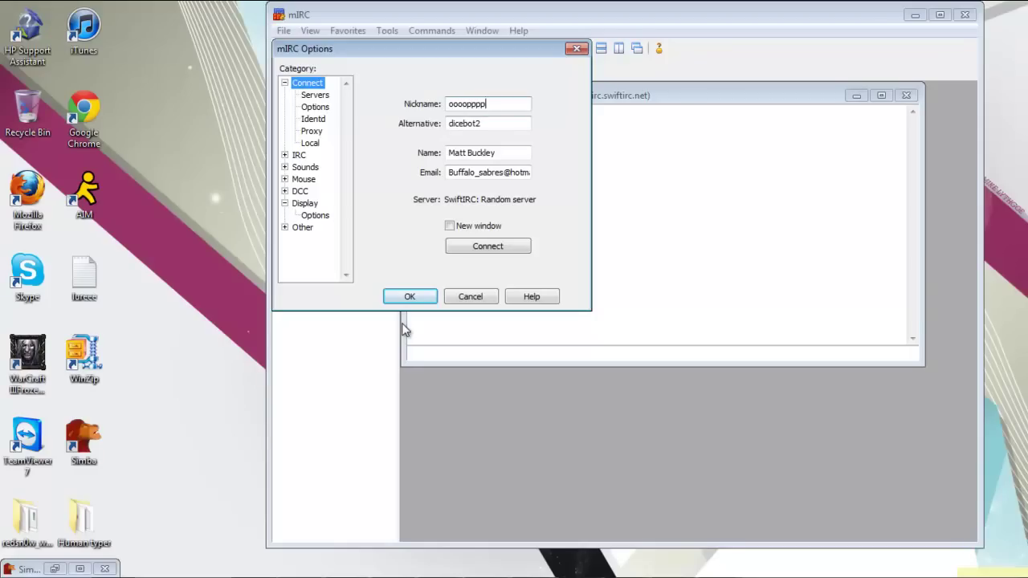
pyautogui.hotkey('ctrl', 'a')
pyautogui.press('Tab')
pyautogui.write('o')
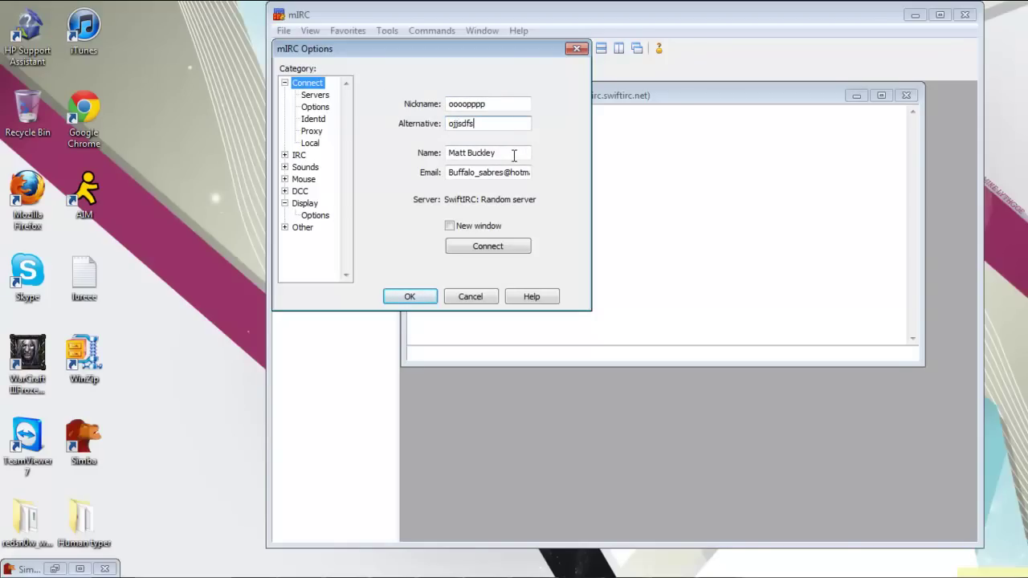
pyautogui.moveTo(505, 152); pyautogui.dragTo(589, 171)
pyautogui.write('A')
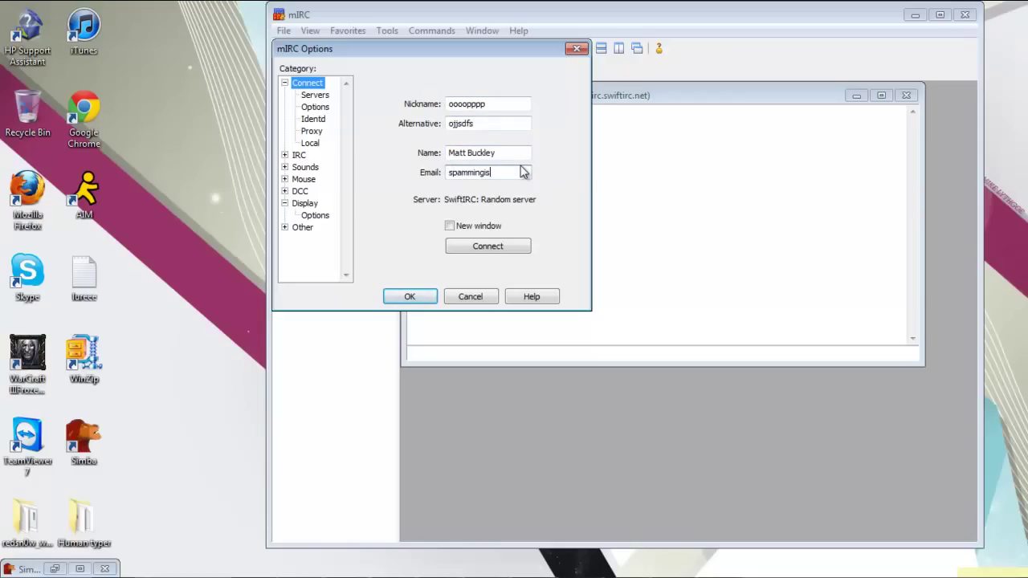
# - Delete the RangeOfArt server entry, select SwiftIRC's Random server, and save the options
pyautogui.click(313, 96)
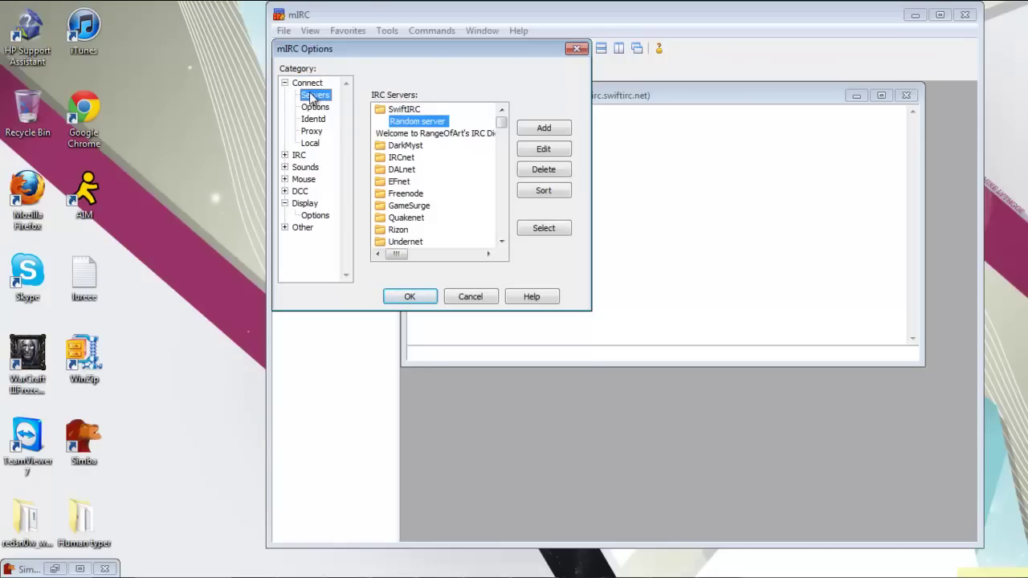
pyautogui.click(399, 111)
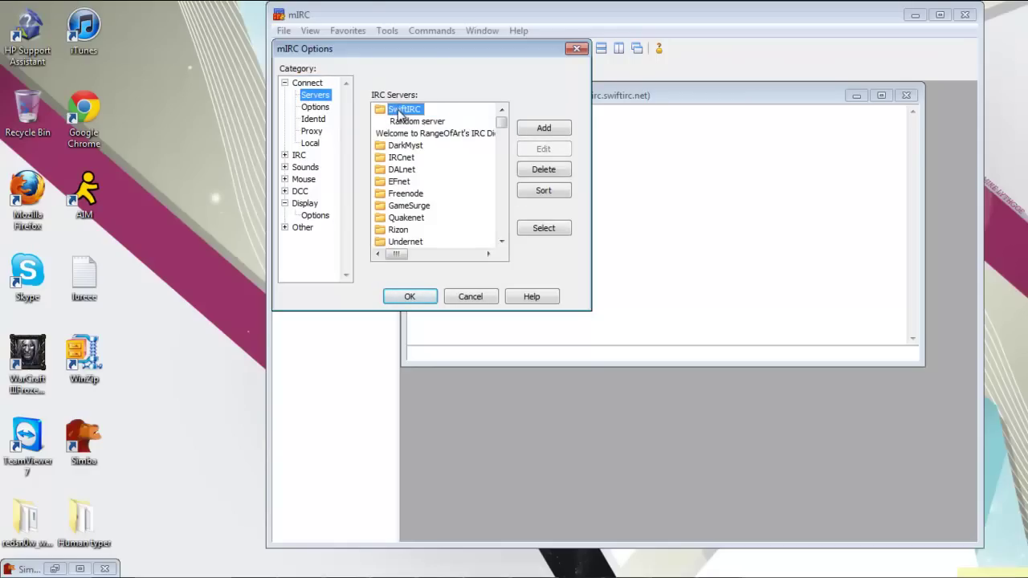
pyautogui.click(417, 121)
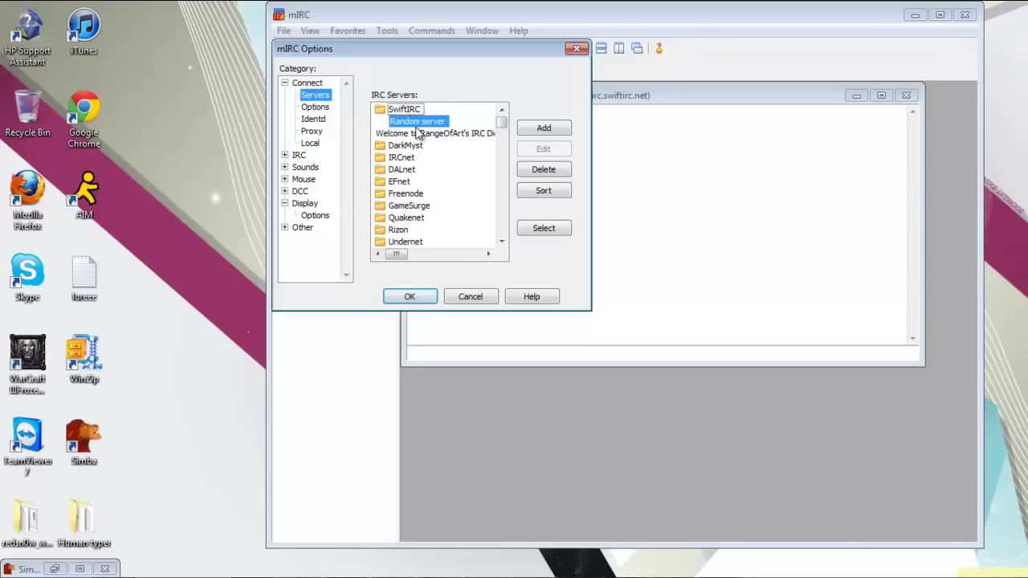
pyautogui.click(486, 134)
pyautogui.click(544, 170)
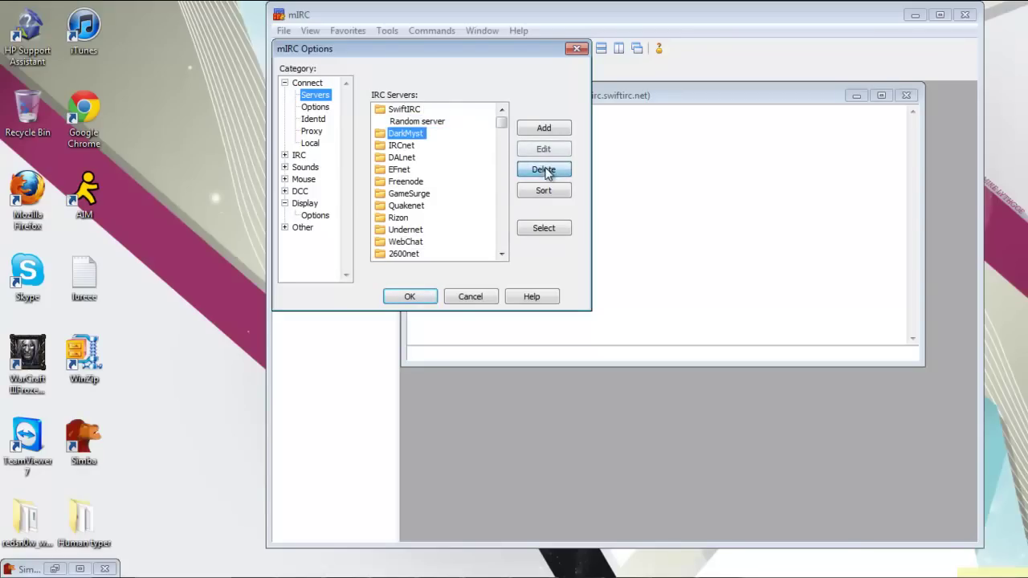
pyautogui.click(413, 121)
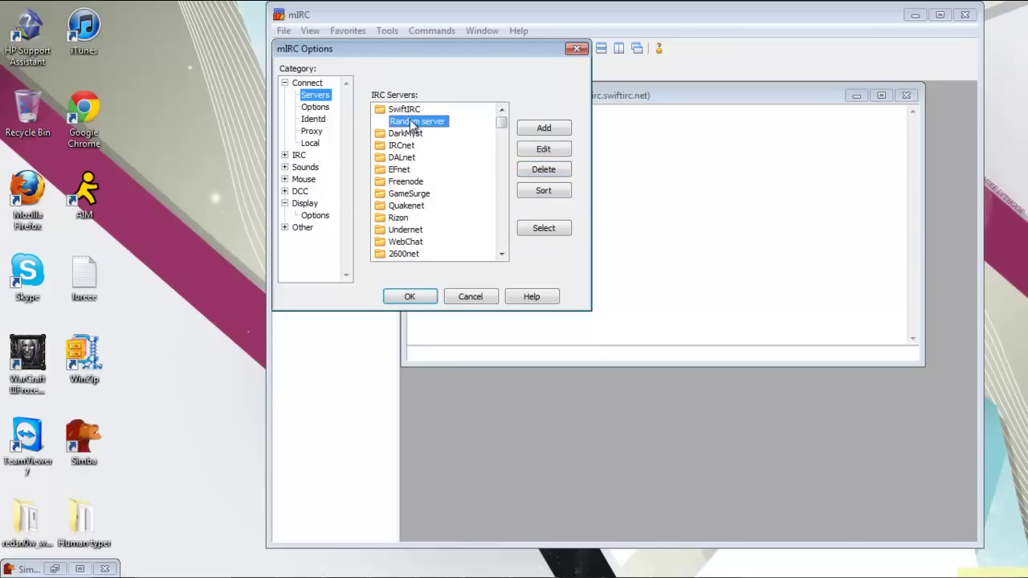
pyautogui.click(410, 296)
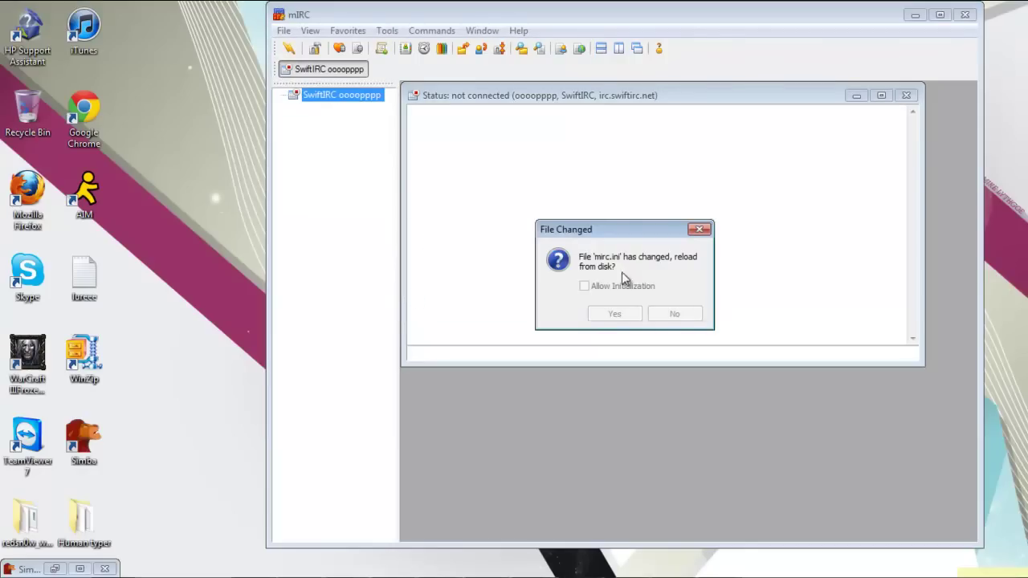
# - Reload the changed mirc.ini and start connecting to SwiftIRC
pyautogui.click(620, 315)
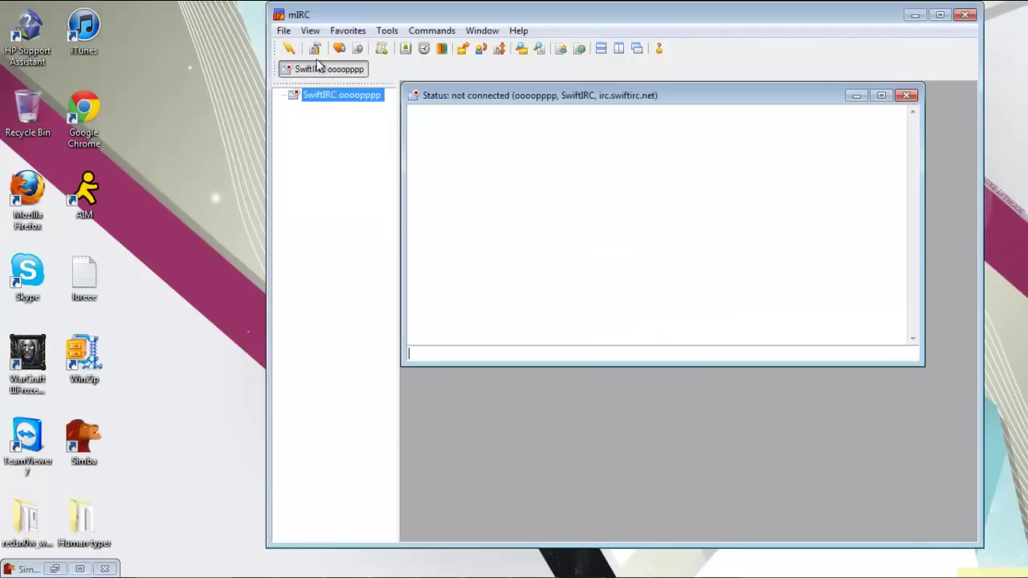
pyautogui.click(284, 30)
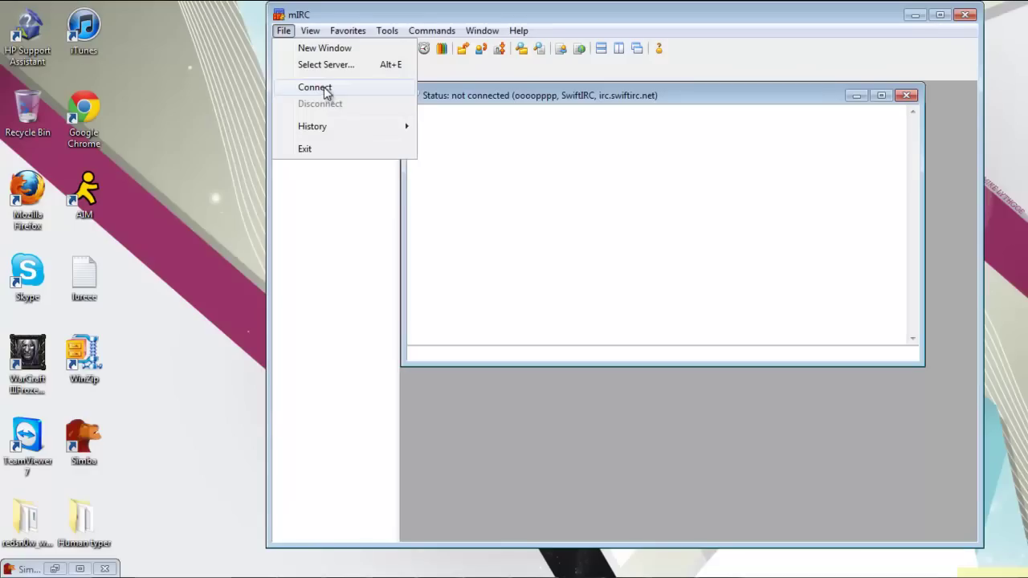
pyautogui.click(321, 88)
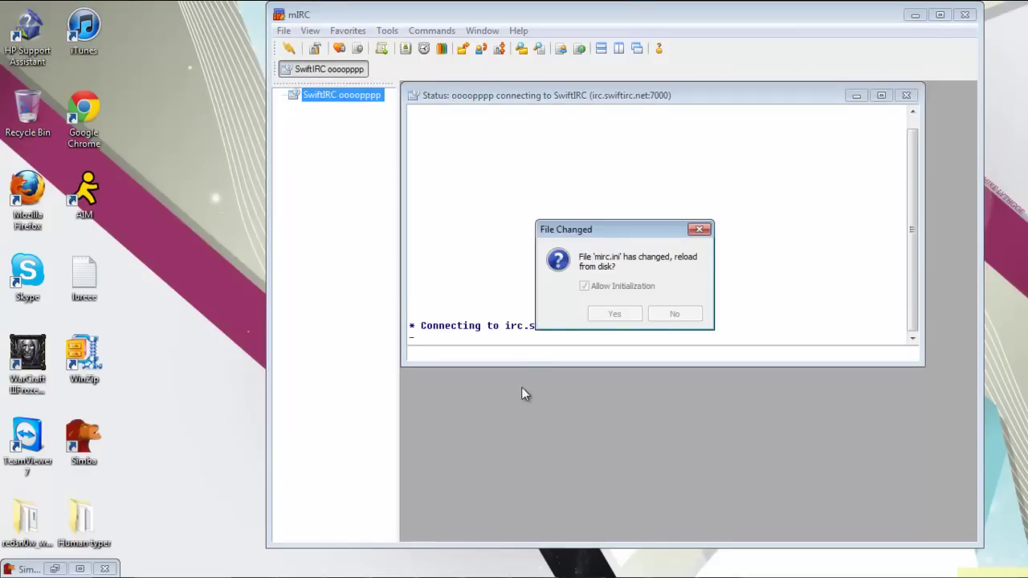
pyautogui.click(678, 315)
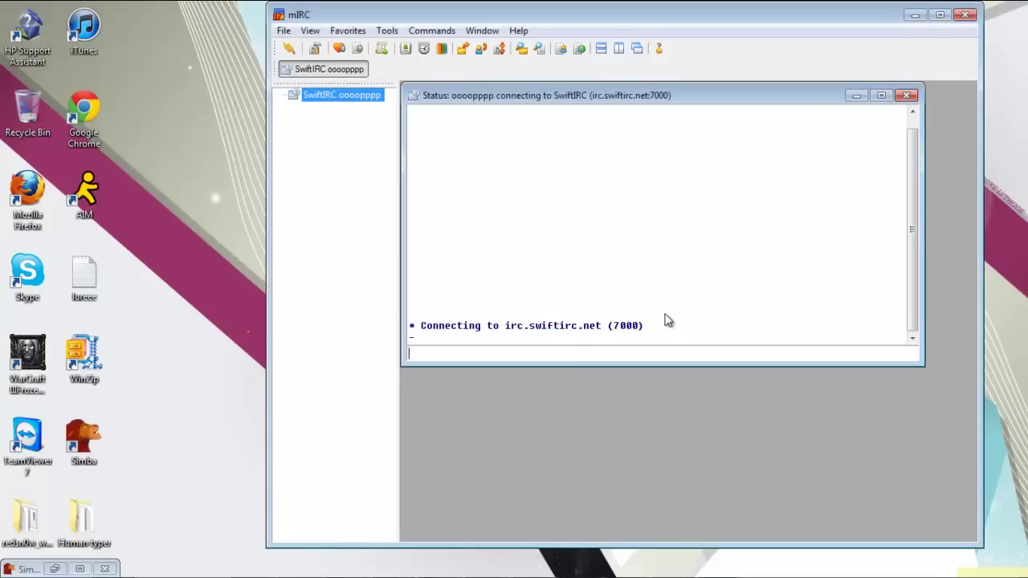
pyautogui.click(566, 350)
pyautogui.moveTo(497, 97)
pyautogui.mouseDown()
pyautogui.moveTo(528, 177)
pyautogui.moveTo(505, 103)
pyautogui.mouseUp()
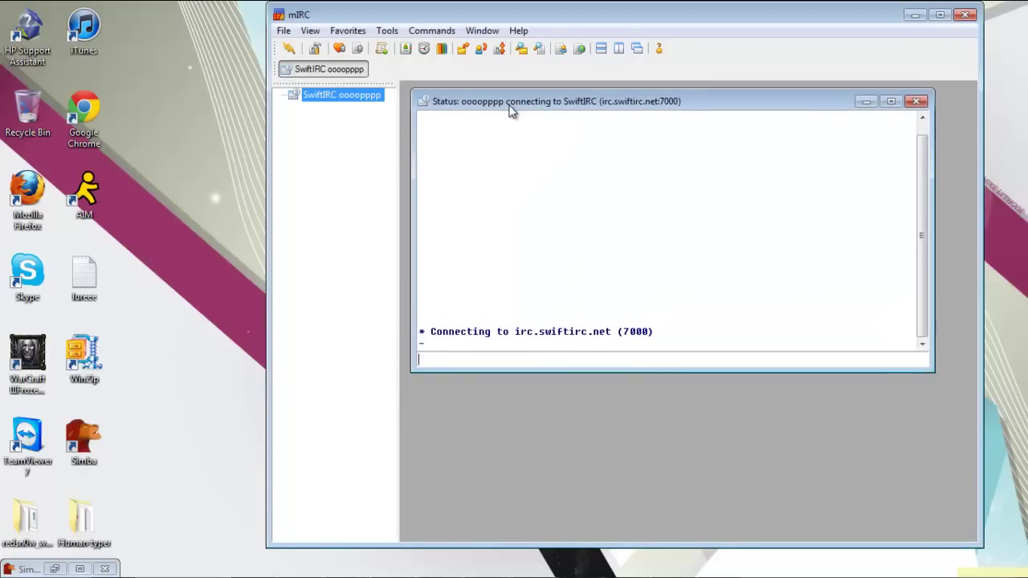
# - Cancel the stalled connection attempt and reconnect to SwiftIRC
pyautogui.click(283, 31)
pyautogui.click(335, 105)
pyautogui.click(285, 31)
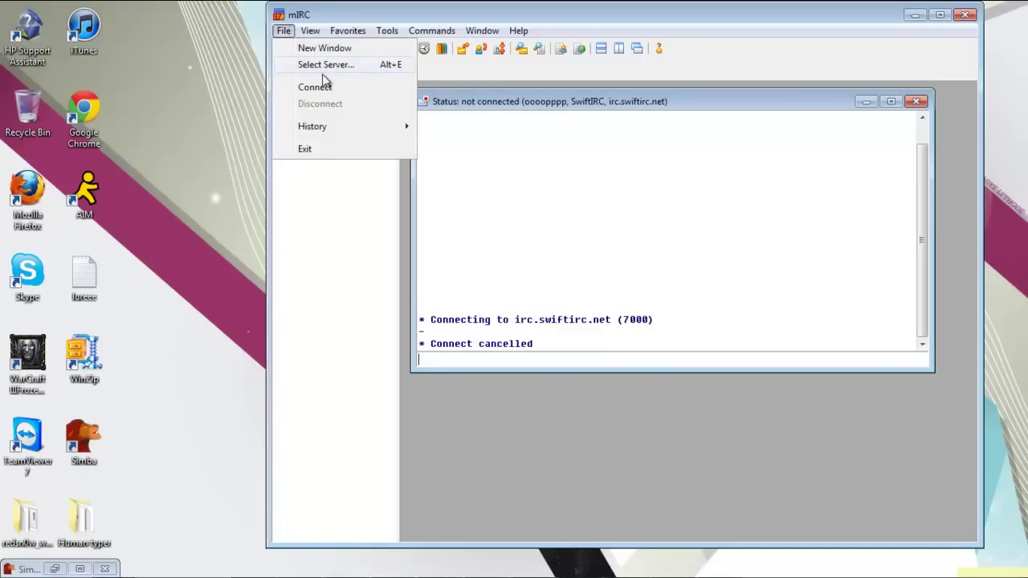
pyautogui.click(317, 87)
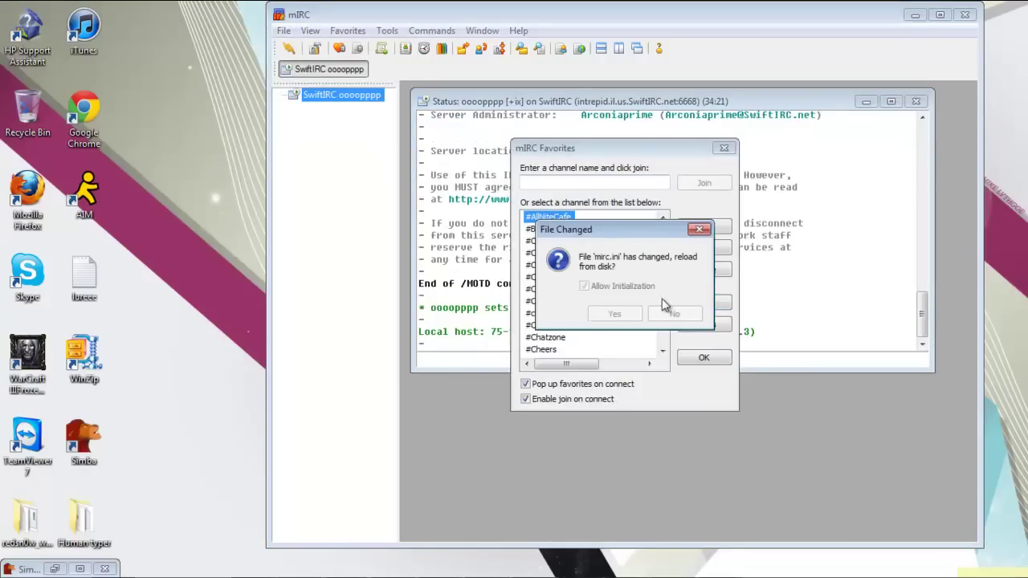
# - Join #dragondyce from the Favorites box and close the server Status window
pyautogui.click(674, 314)
pyautogui.click(556, 182)
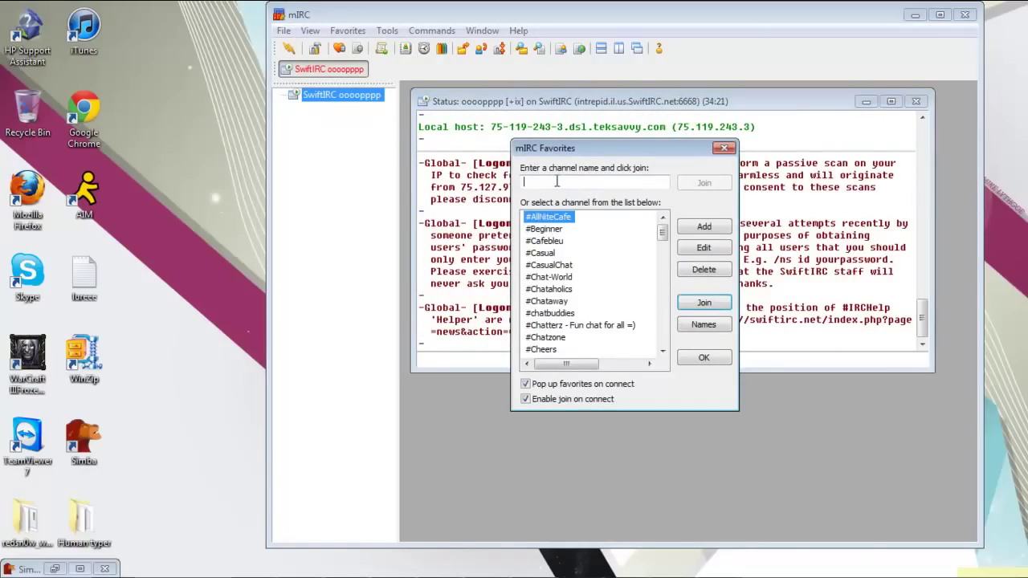
pyautogui.write('sd')
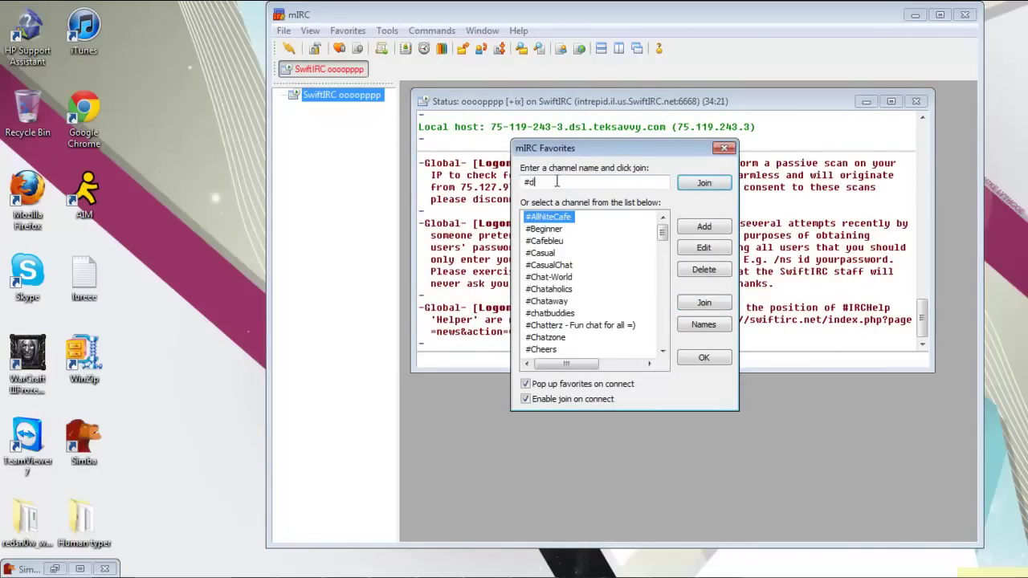
pyautogui.write('tagondyce')
pyautogui.press('Return')
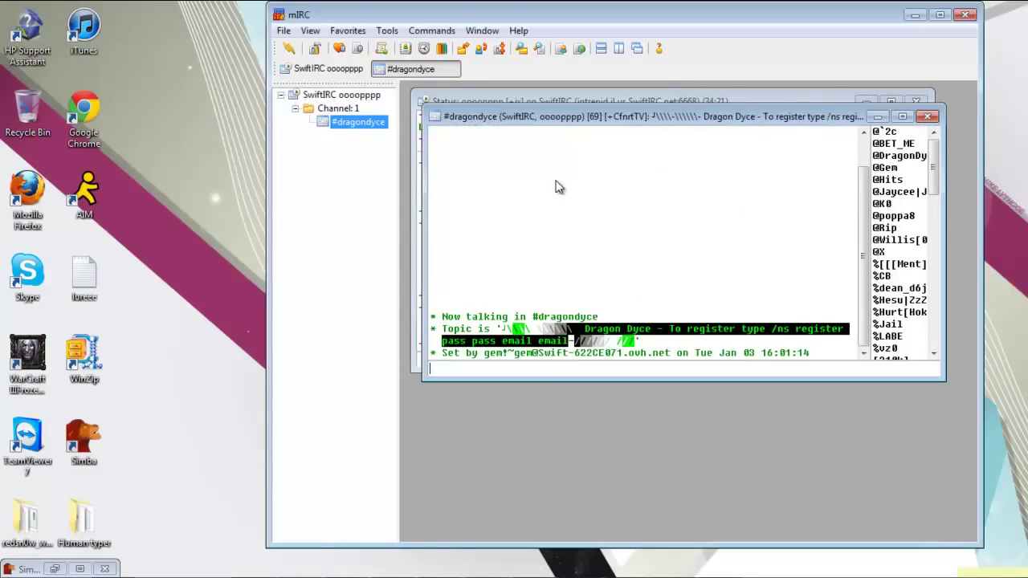
pyautogui.click(674, 314)
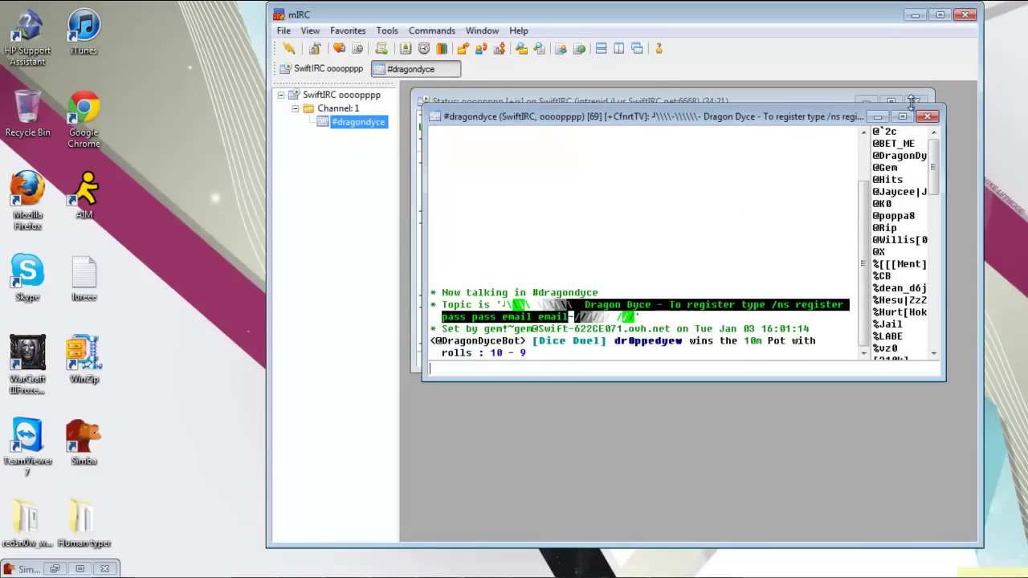
pyautogui.click(914, 102)
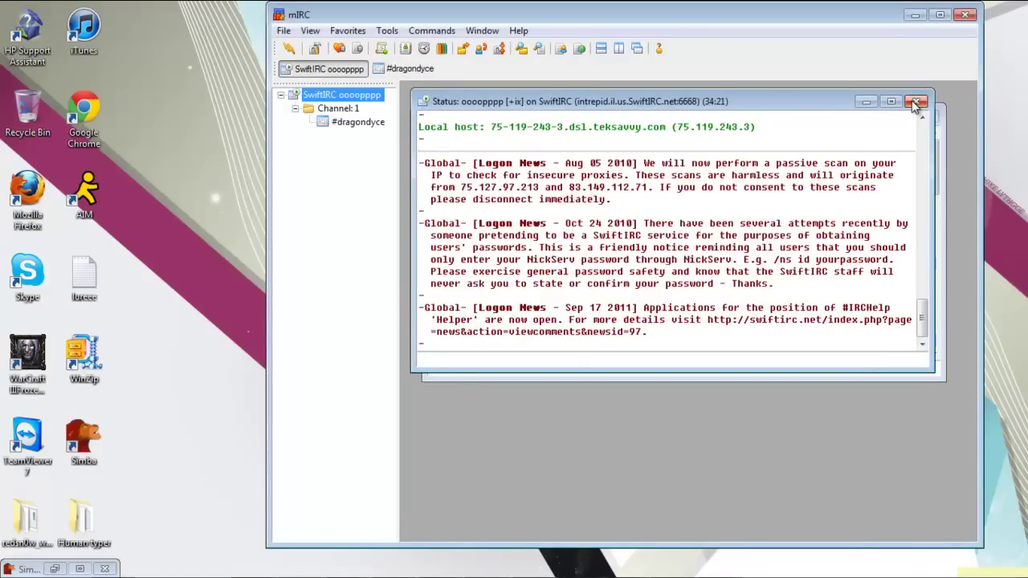
pyautogui.click(916, 102)
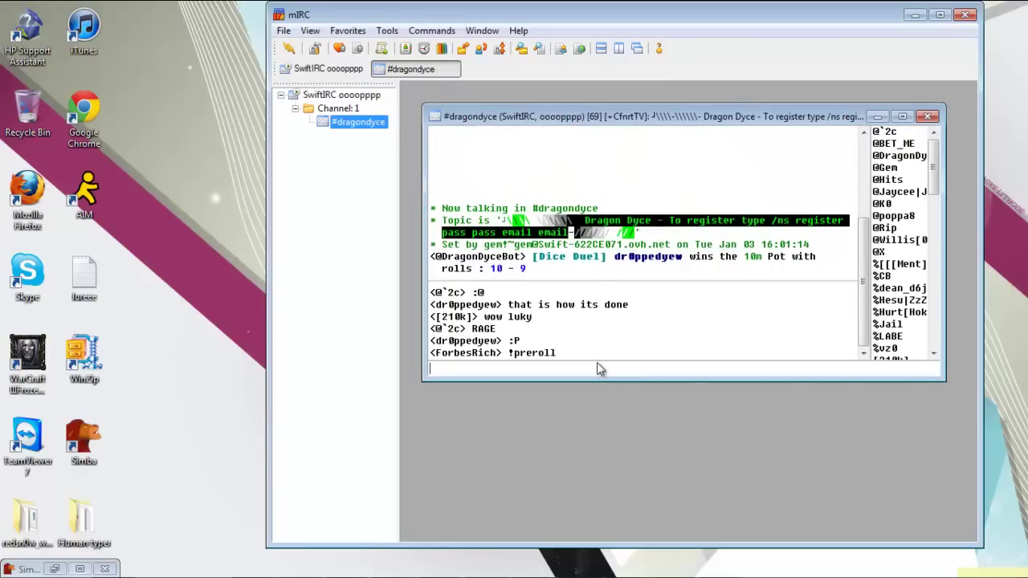
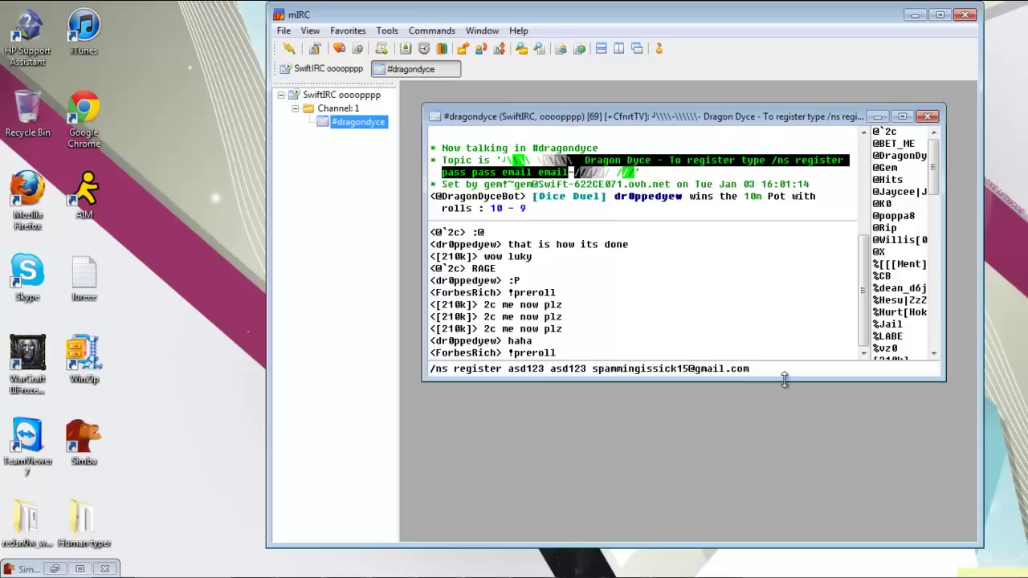
# - Send /ns register with the password twice and the e-mail address entered twice
pyautogui.moveTo(783, 376); pyautogui.dragTo(755, 368)
pyautogui.click(757, 368)
pyautogui.hotkey('ctrl', 'v')
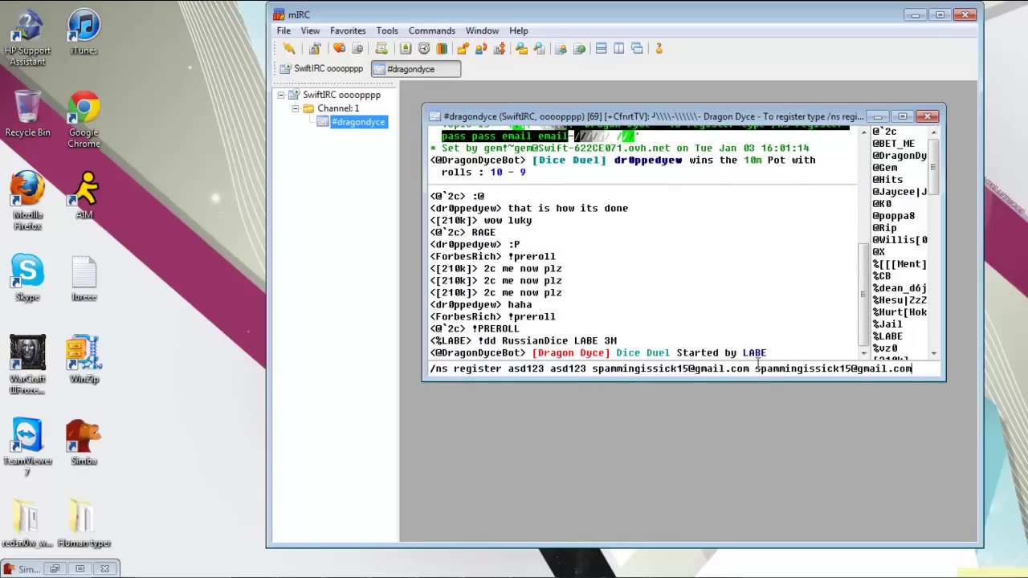
pyautogui.press('Return')
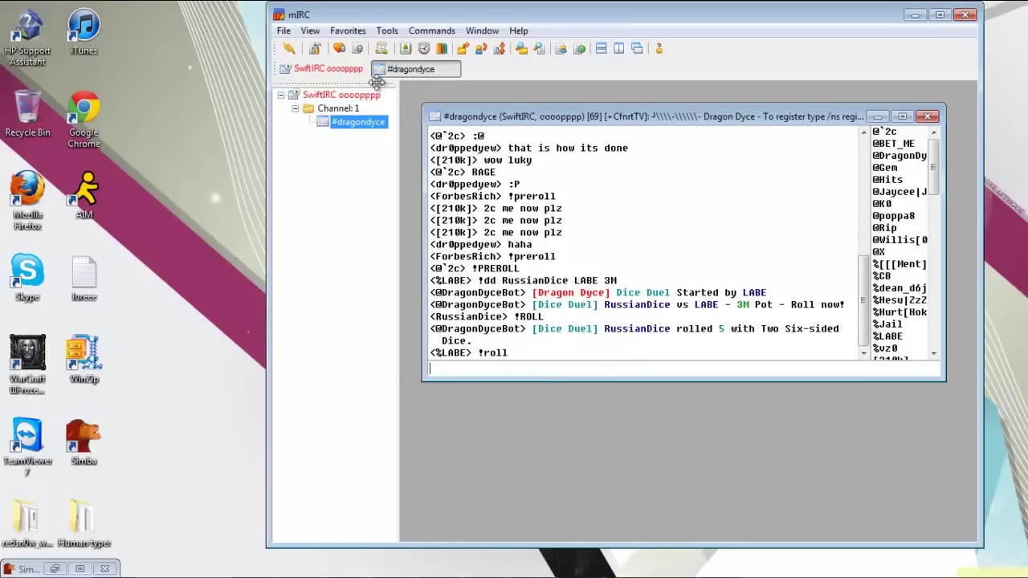
# - In the SwiftIRC status window, resend /ns register with the password and a new Hotmail address
pyautogui.click(337, 96)
pyautogui.moveTo(509, 337); pyautogui.dragTo(703, 335)
pyautogui.hotkey('ctrl', 'c')
pyautogui.click(697, 357)
pyautogui.hotkey('ctrl', 'v')
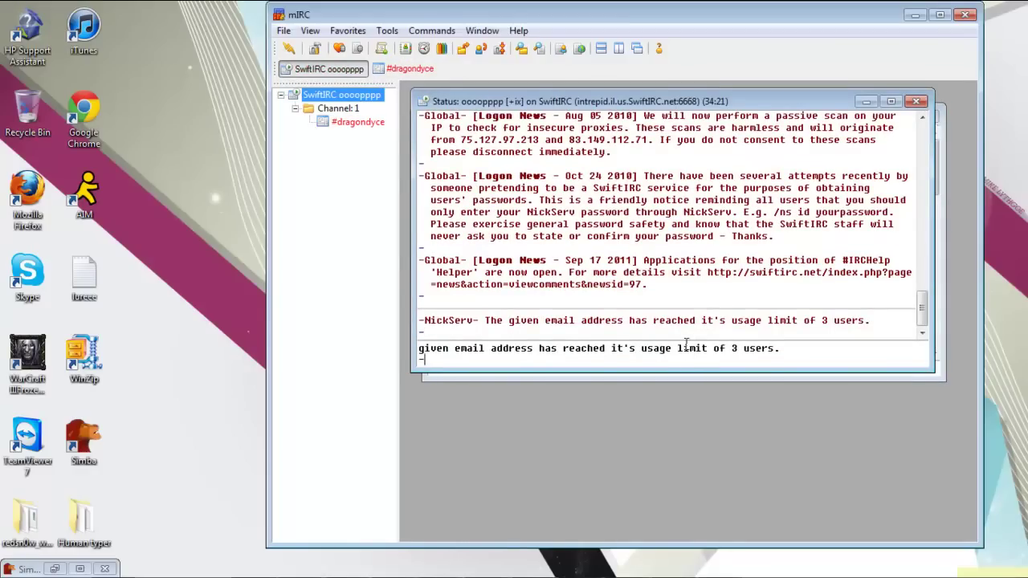
pyautogui.press('Return')
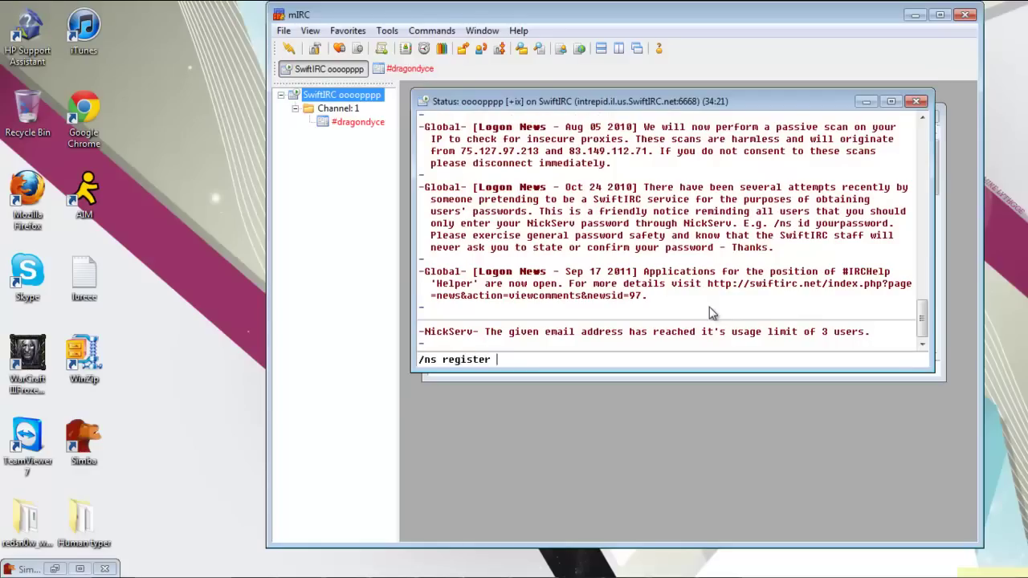
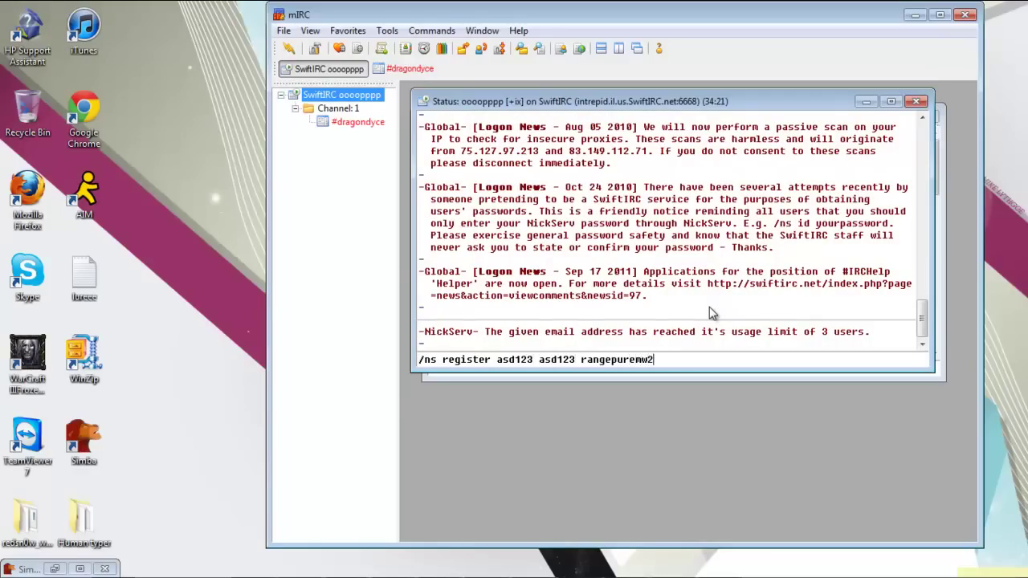
pyautogui.press('Return')
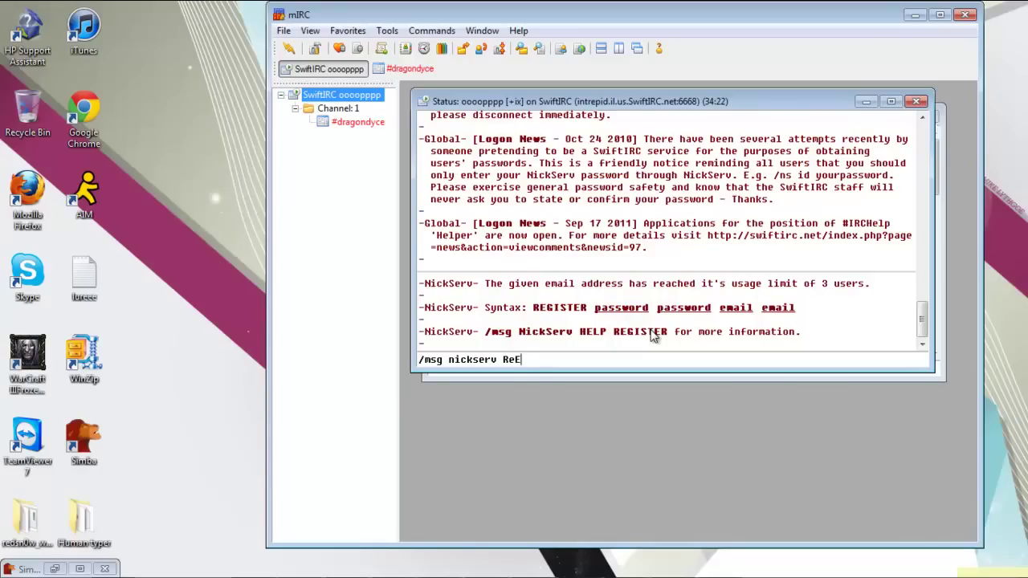
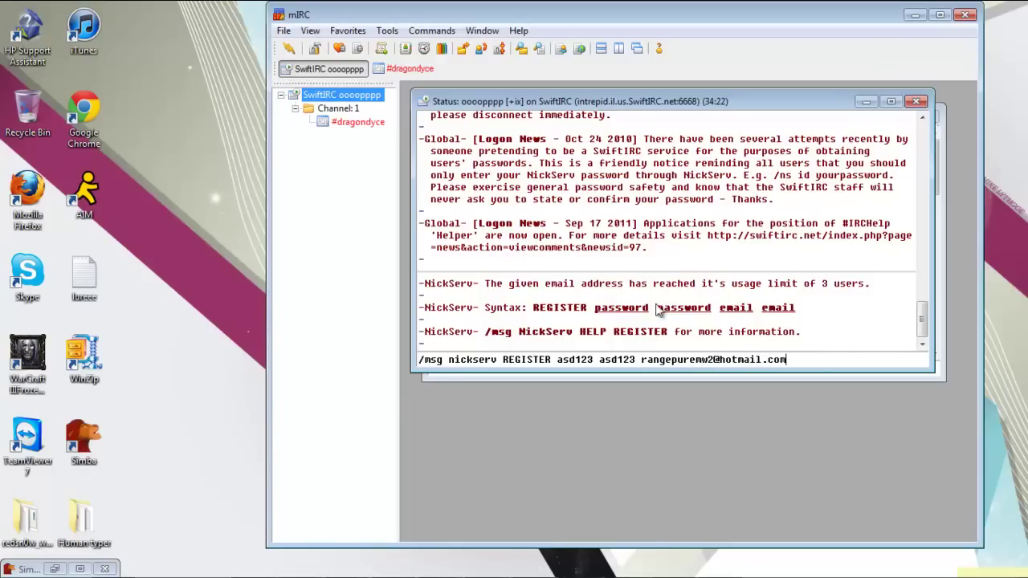
# - Send /msg nickserv REGISTER with the password twice and the new e-mail address repeated
pyautogui.moveTo(819, 359); pyautogui.dragTo(644, 363)
pyautogui.hotkey('ctrl', 'c')
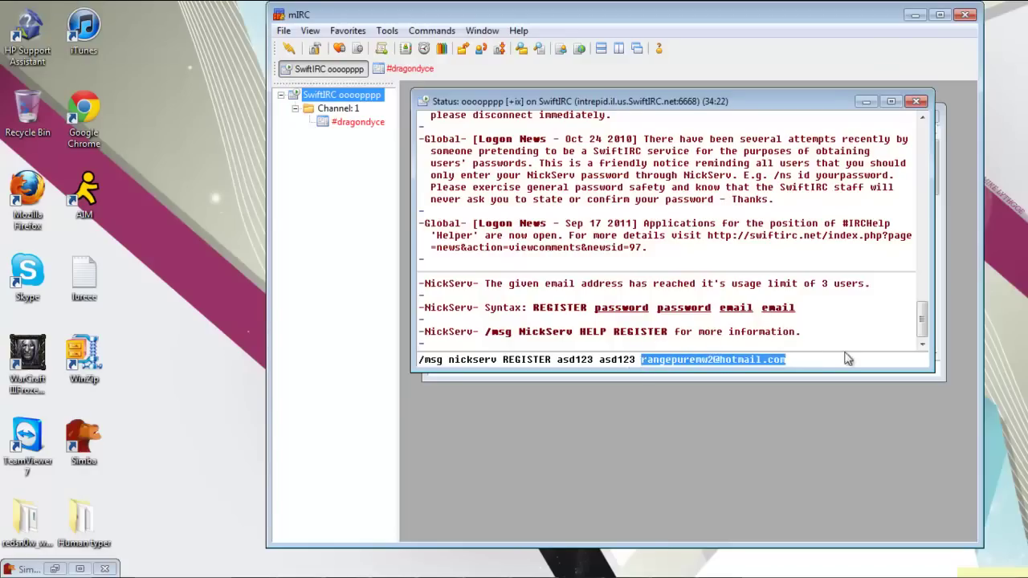
pyautogui.click(844, 358)
pyautogui.hotkey('ctrl', 'v')
pyautogui.press('Return')
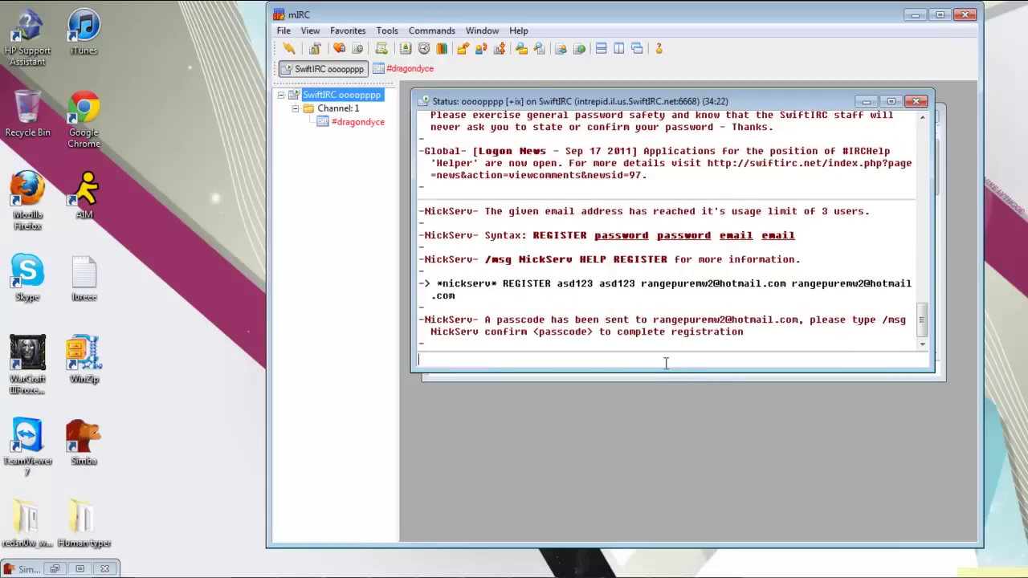
pyautogui.click(610, 568)
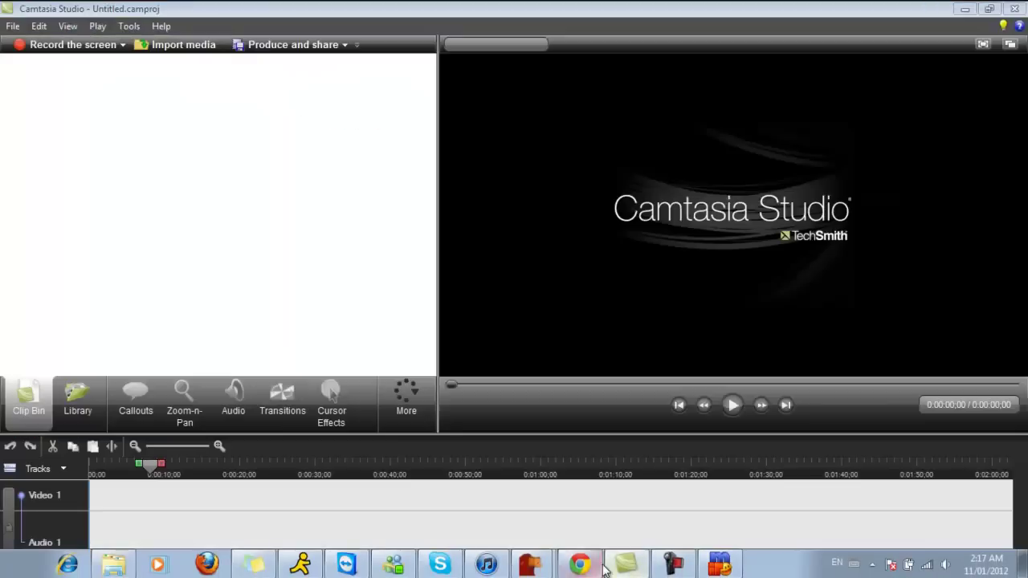
# - In Chrome, search 'Hotmail' on google.ca and open the Hotmail result
pyautogui.click(578, 565)
pyautogui.click(791, 33)
pyautogui.write('google.ca')
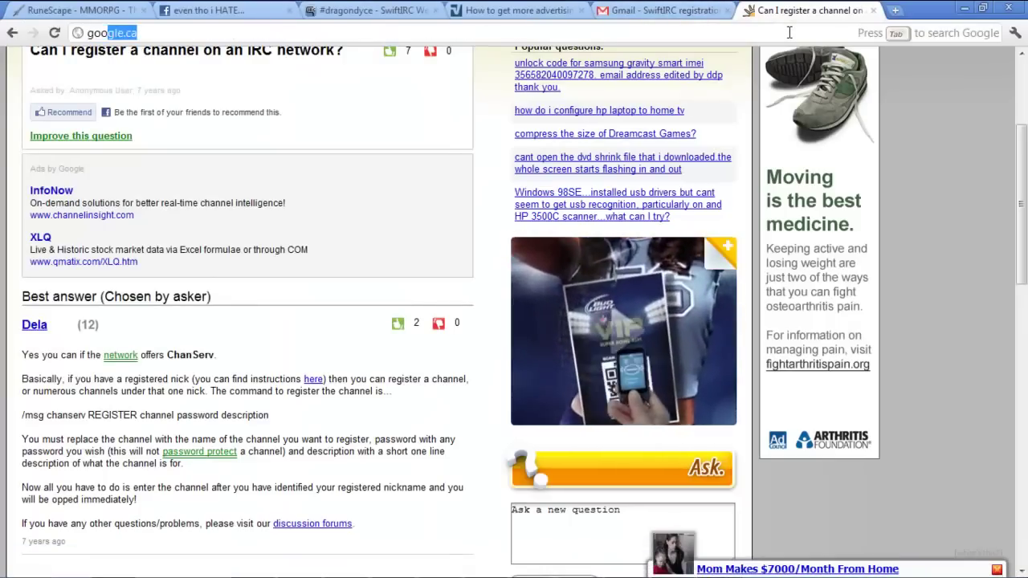
pyautogui.press('Return')
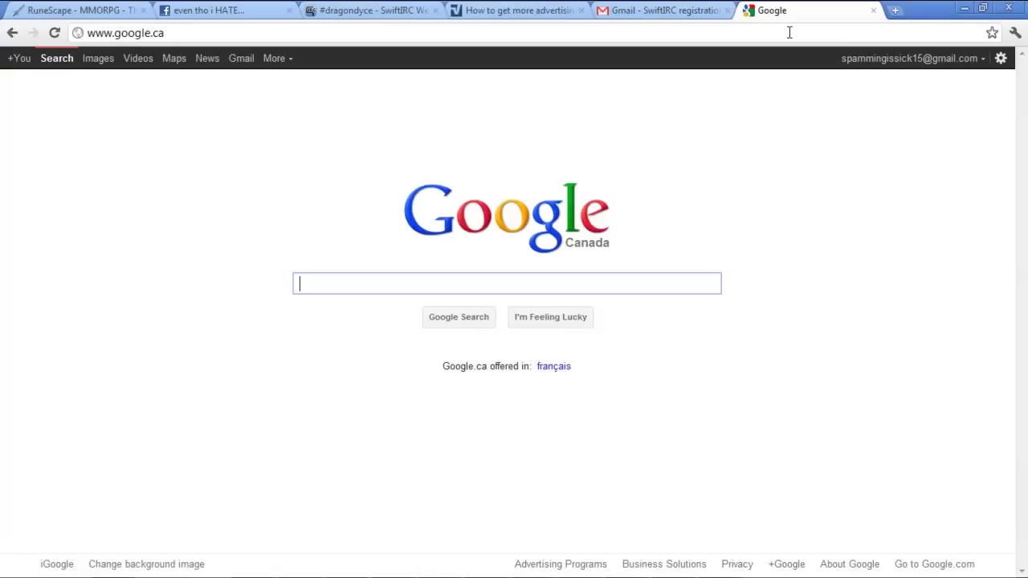
pyautogui.write('Hotmail')
pyautogui.press('Return')
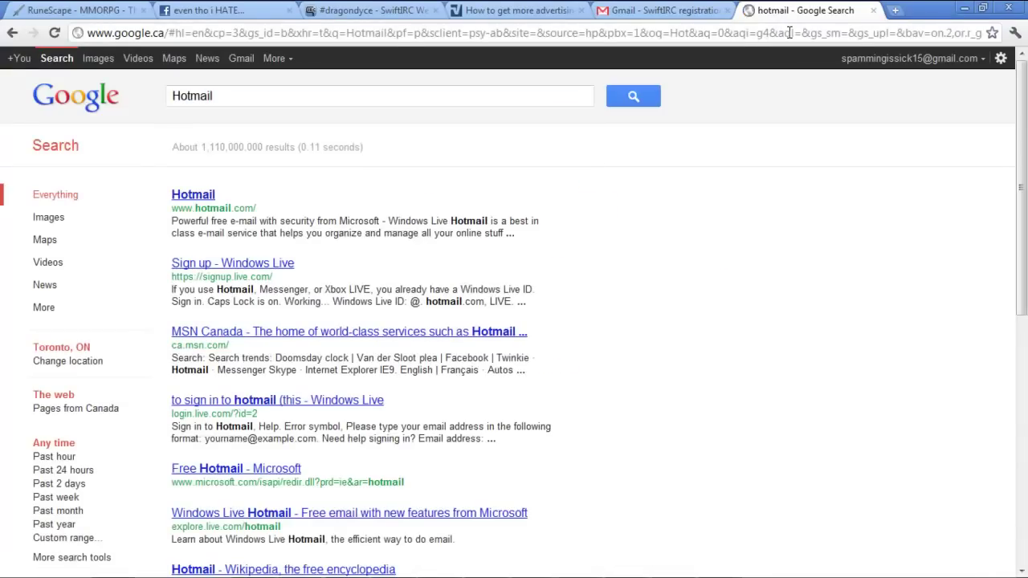
pyautogui.click(200, 197)
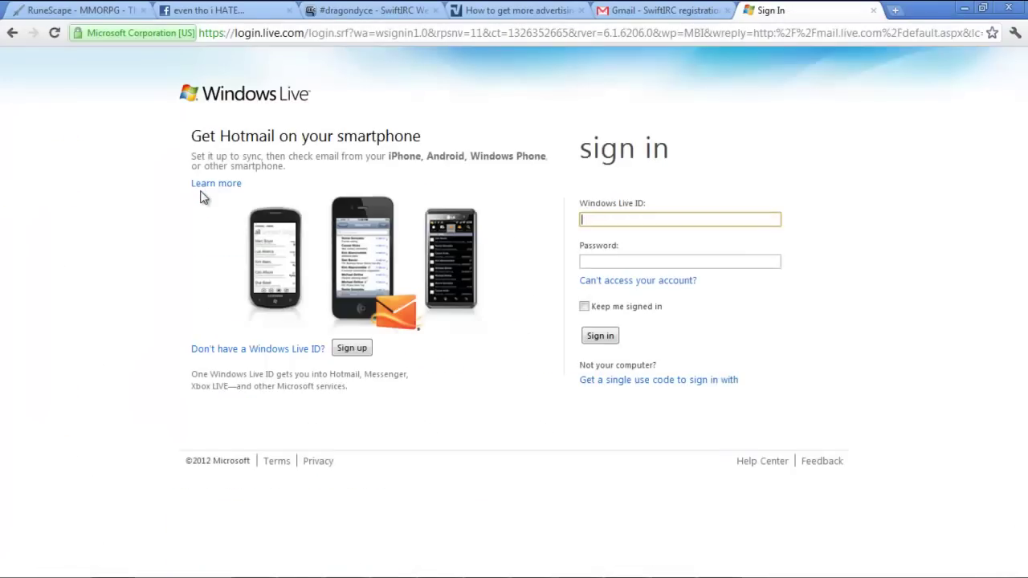
# - Sign in with the account's e-mail and password, then open the Hotmail inbox
pyautogui.write('rn')
pyautogui.write('ange')
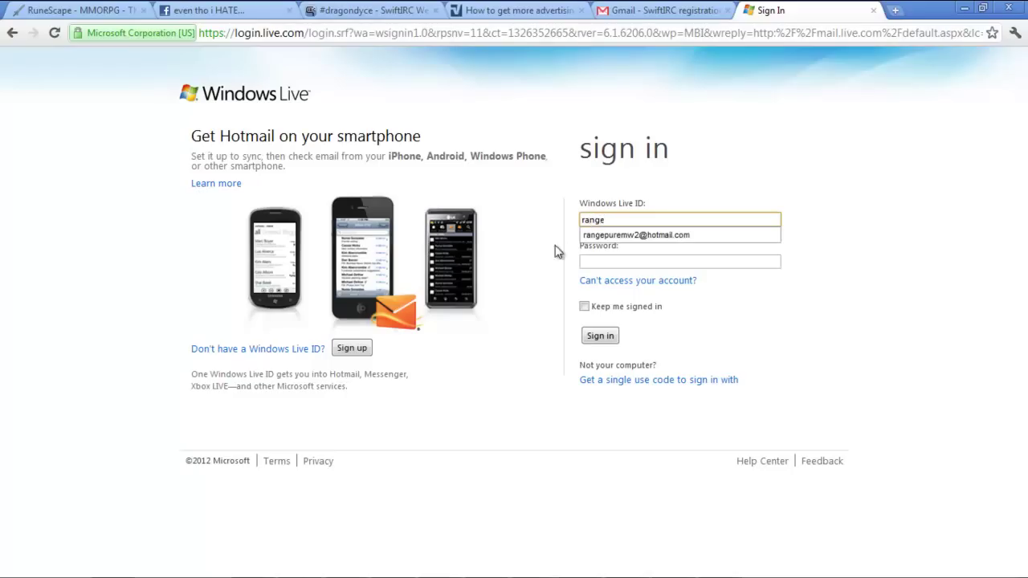
pyautogui.click(604, 234)
pyautogui.press('Tab')
pyautogui.write('•••••••')
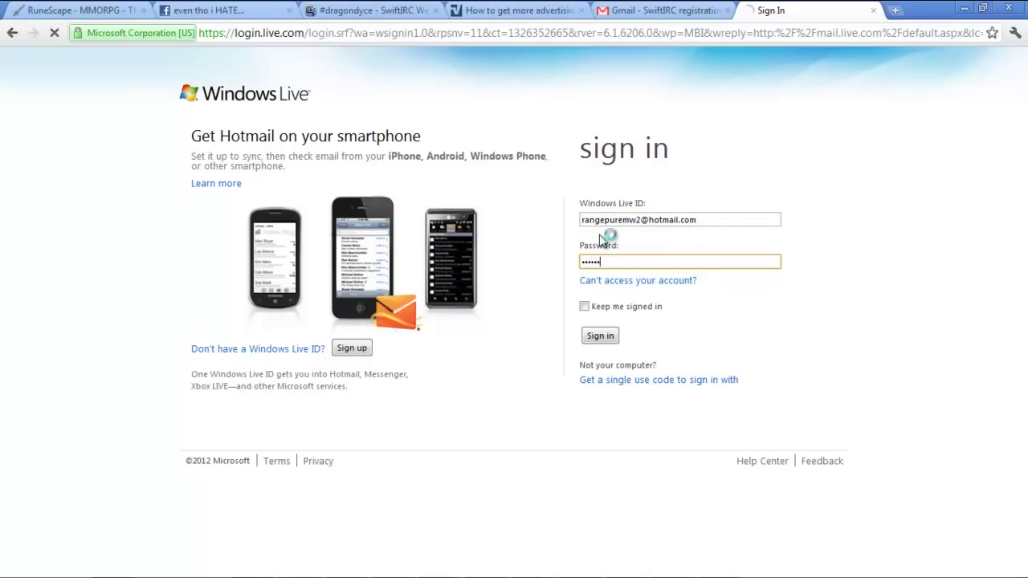
pyautogui.press('Return')
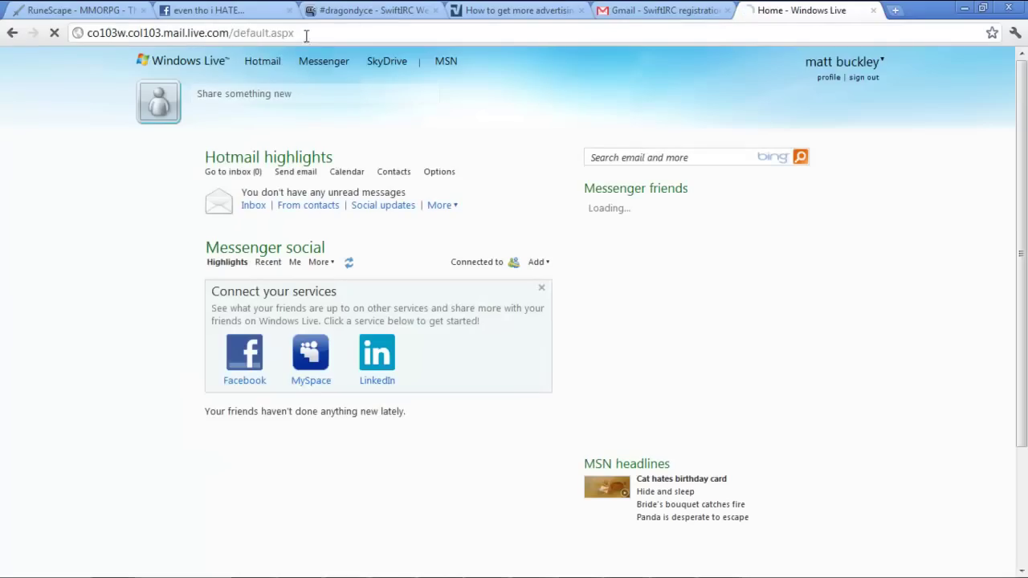
pyautogui.click(263, 61)
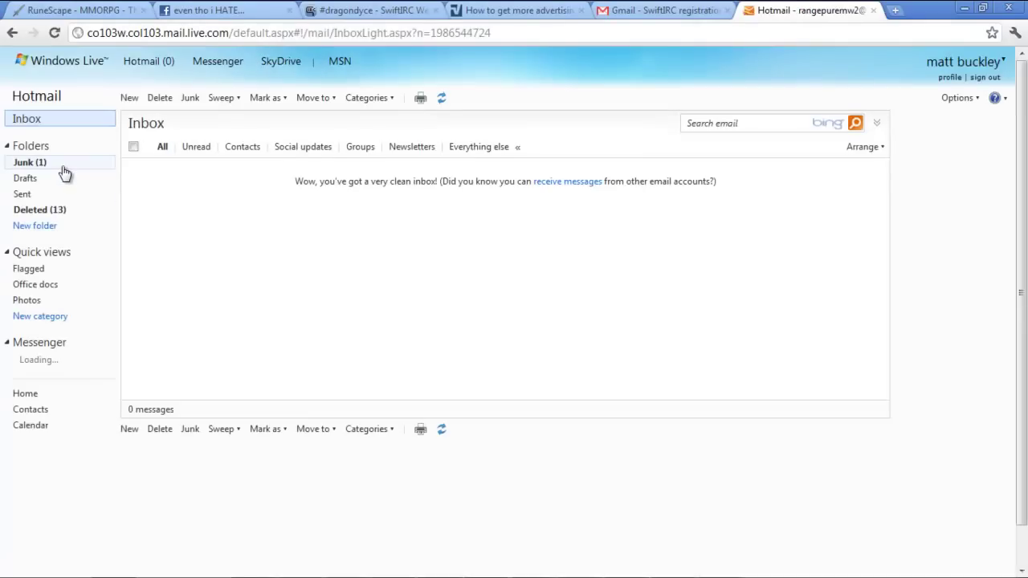
# - Open the SwiftIRC validation e-mail in Junk and copy its /ns confirm command
pyautogui.click(62, 167)
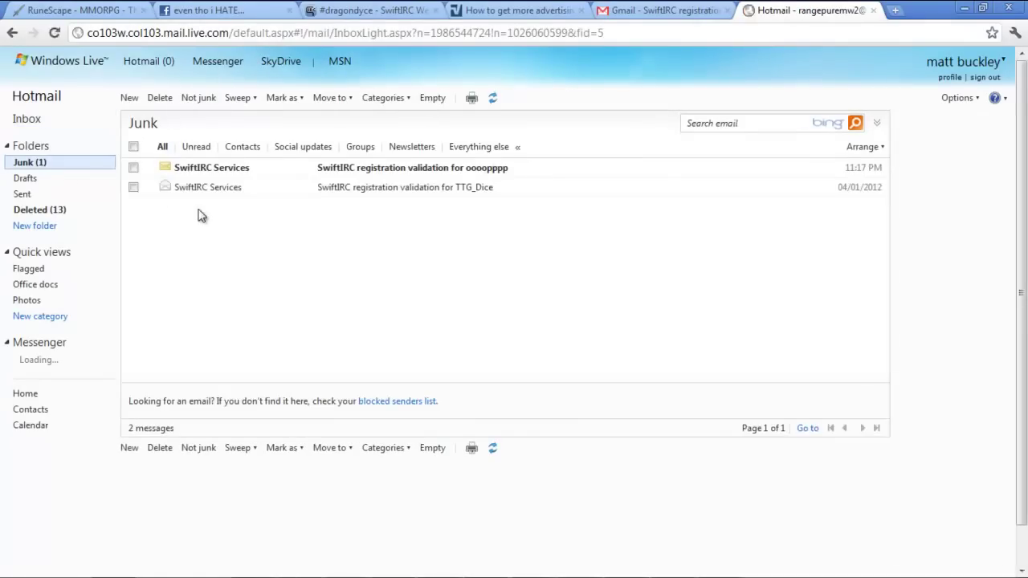
pyautogui.click(329, 169)
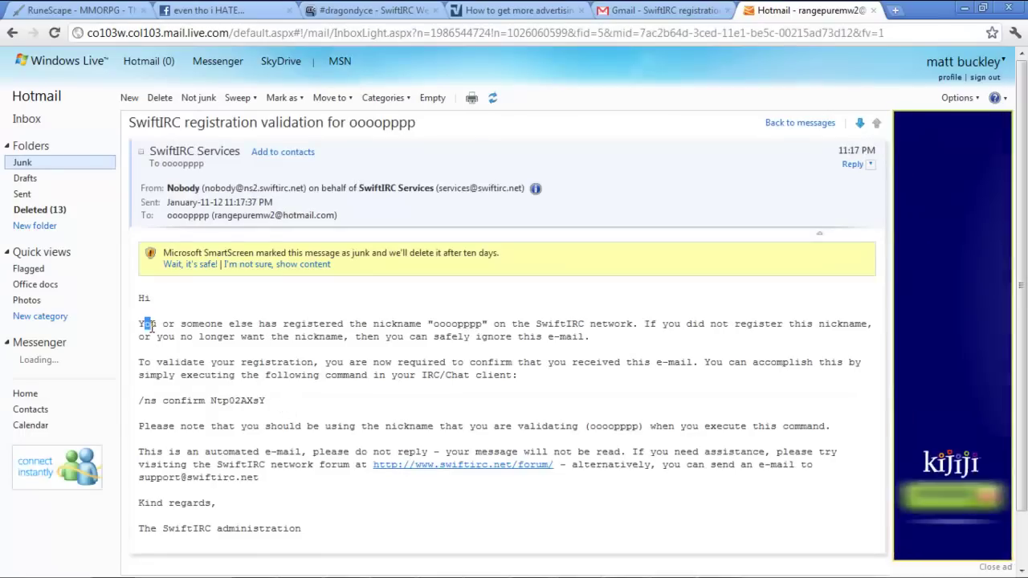
pyautogui.moveTo(138, 323); pyautogui.dragTo(229, 338)
pyautogui.click(195, 316)
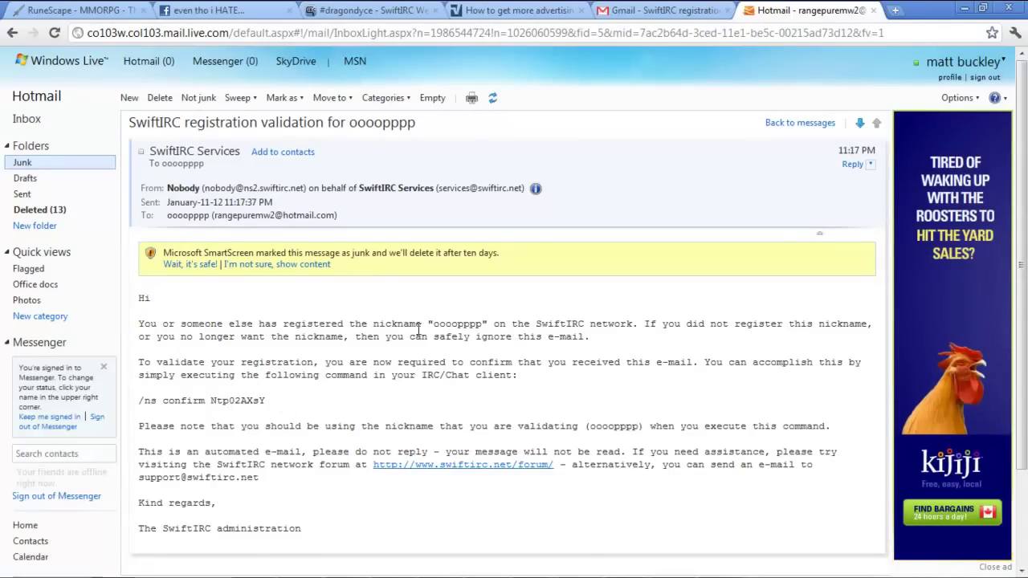
pyautogui.doubleClick(440, 325)
pyautogui.click(440, 326)
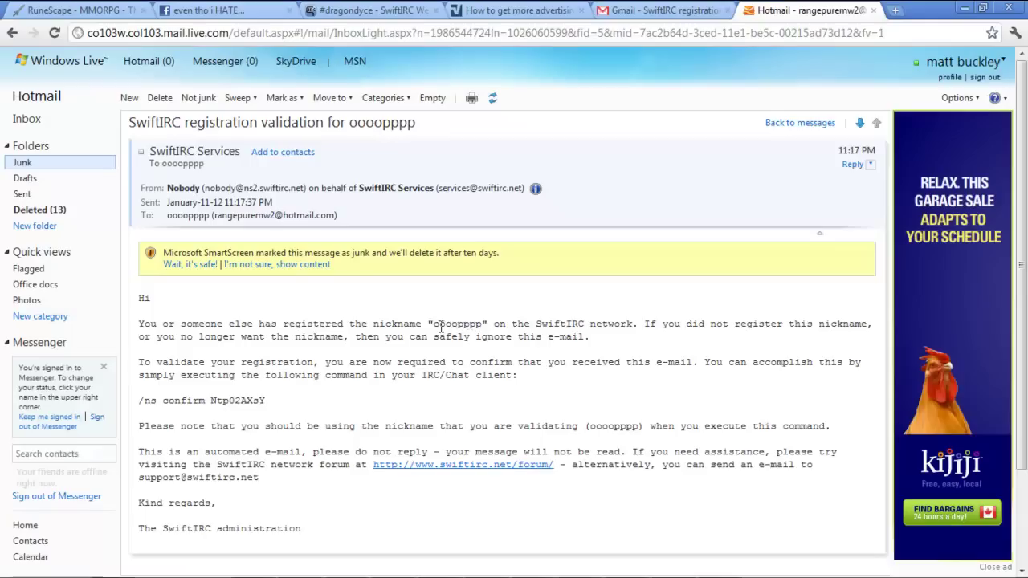
pyautogui.moveTo(302, 402); pyautogui.dragTo(138, 402)
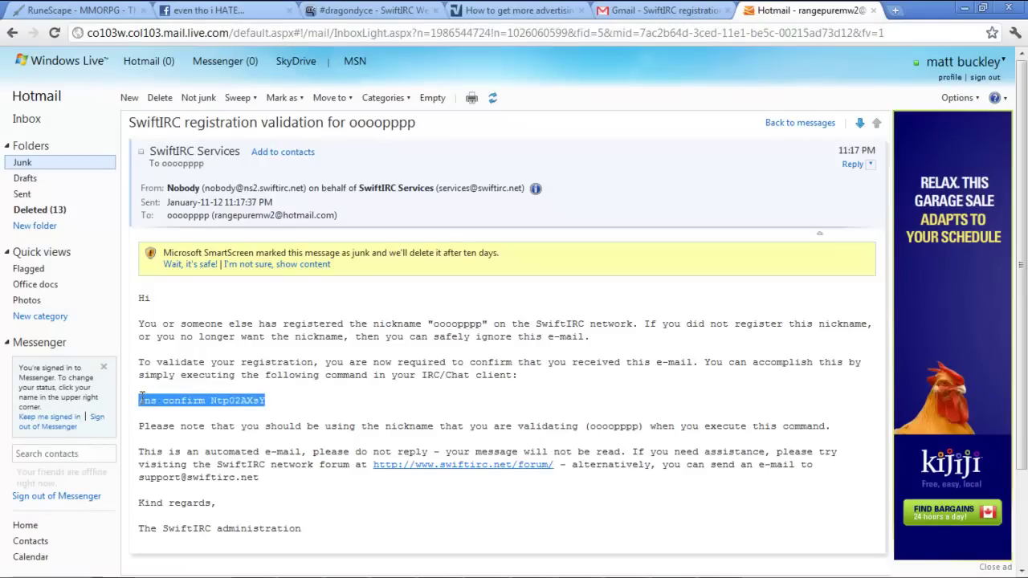
pyautogui.rightClick(170, 400)
pyautogui.click(183, 411)
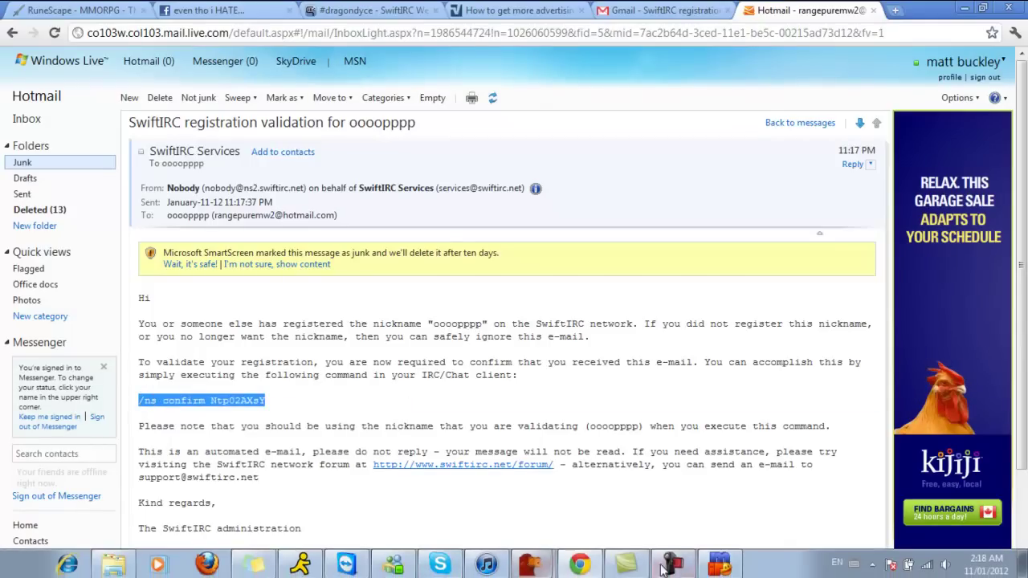
# - Paste the confirm command into mIRC, send it, and return to #dragondyce
pyautogui.click(708, 565)
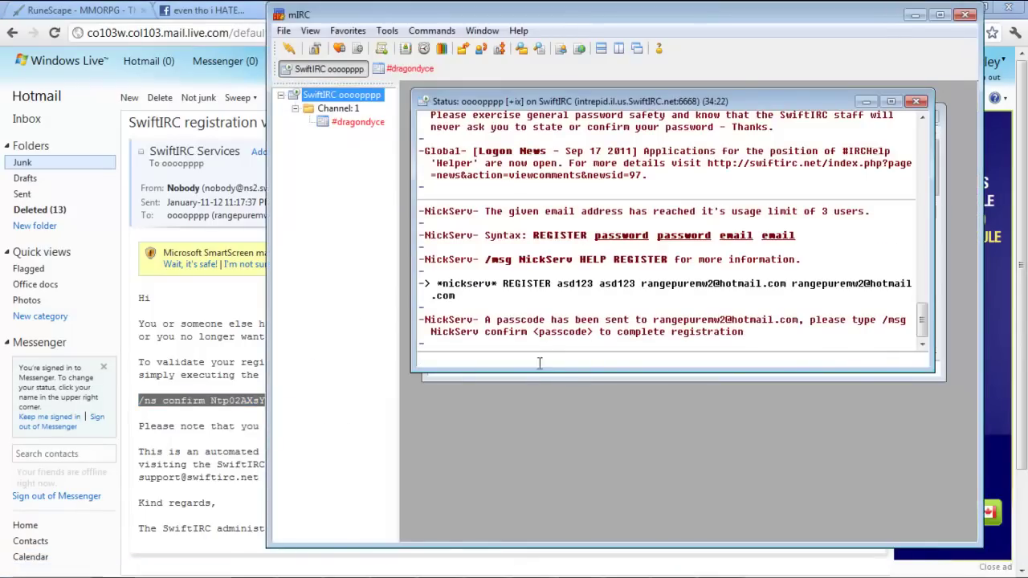
pyautogui.hotkey('ctrl', 'v')
pyautogui.press('Return')
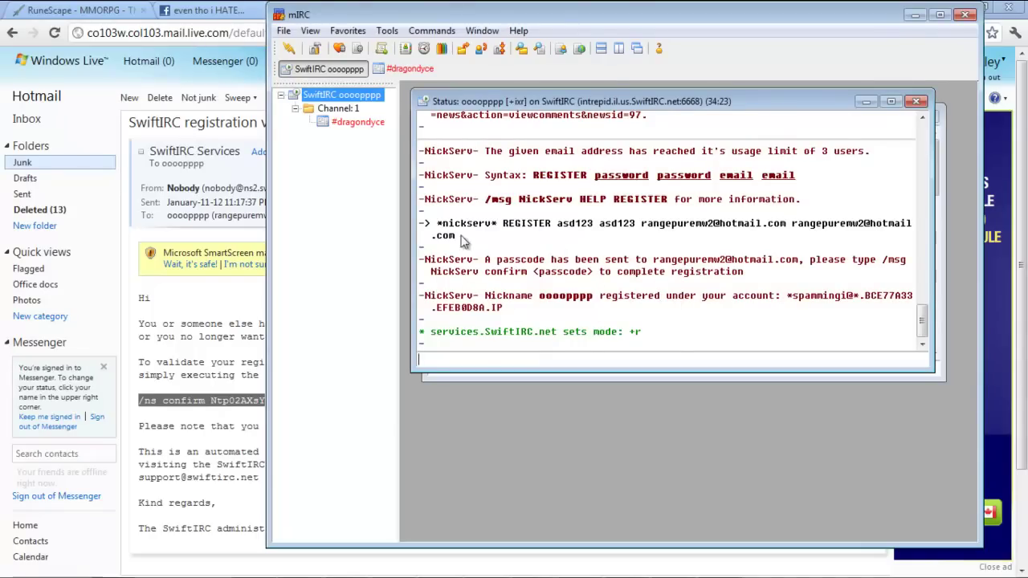
pyautogui.click(350, 126)
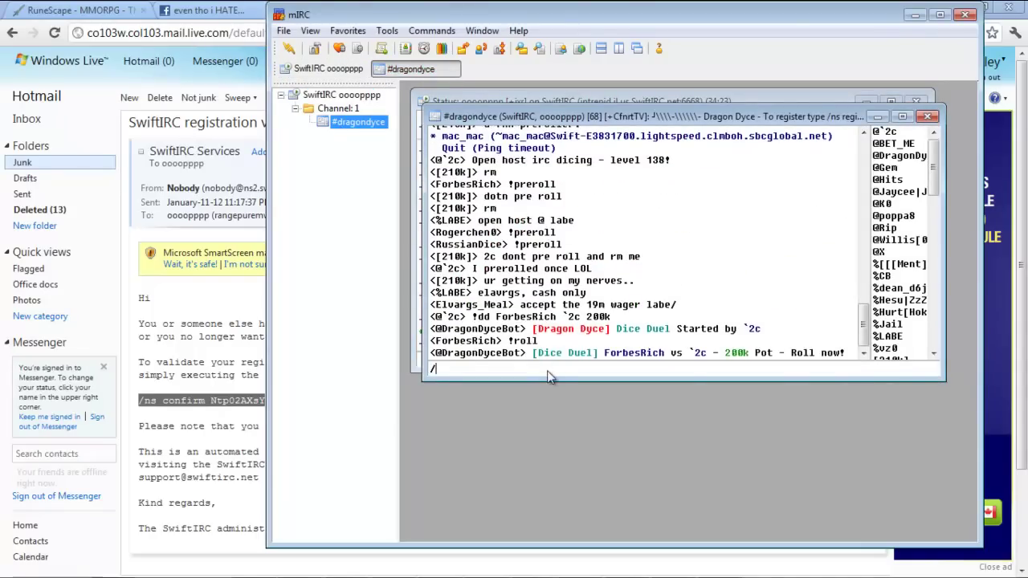
# - Join #oasjdoiasd from the #dragondyce window and decline reloading the changed mirc.ini
pyautogui.write('/join #')
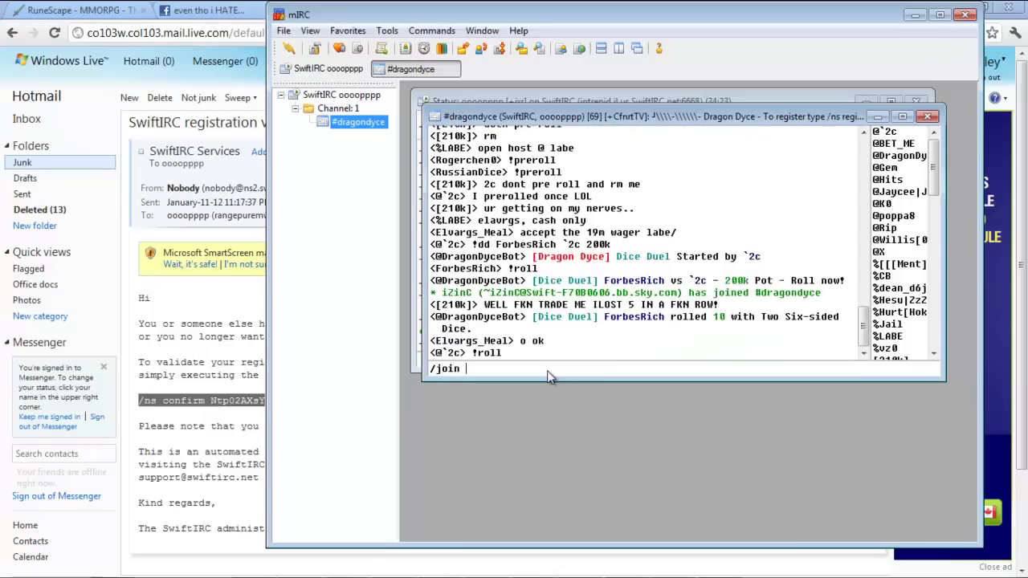
pyautogui.write('oasjdoiasd')
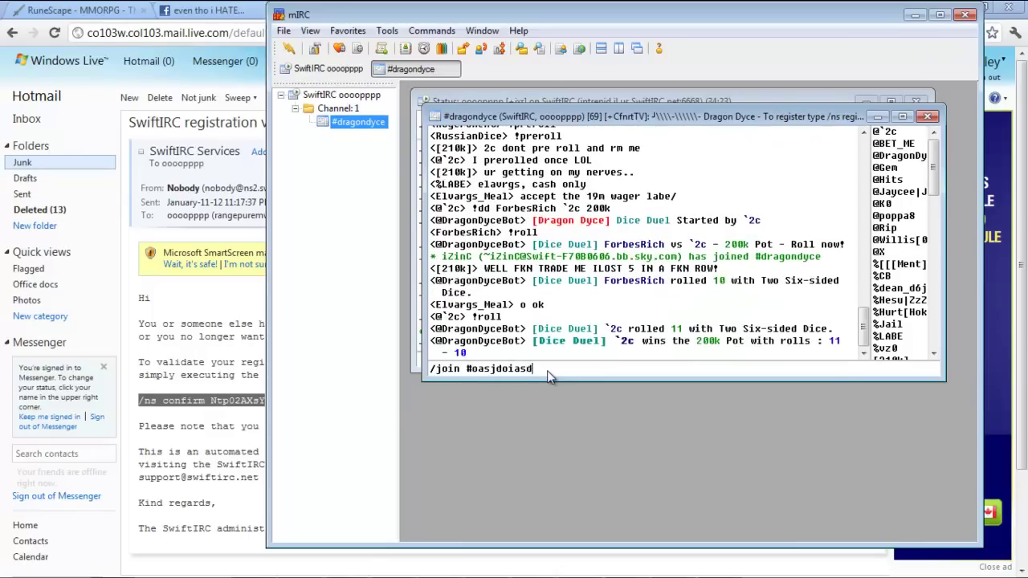
pyautogui.press('Return')
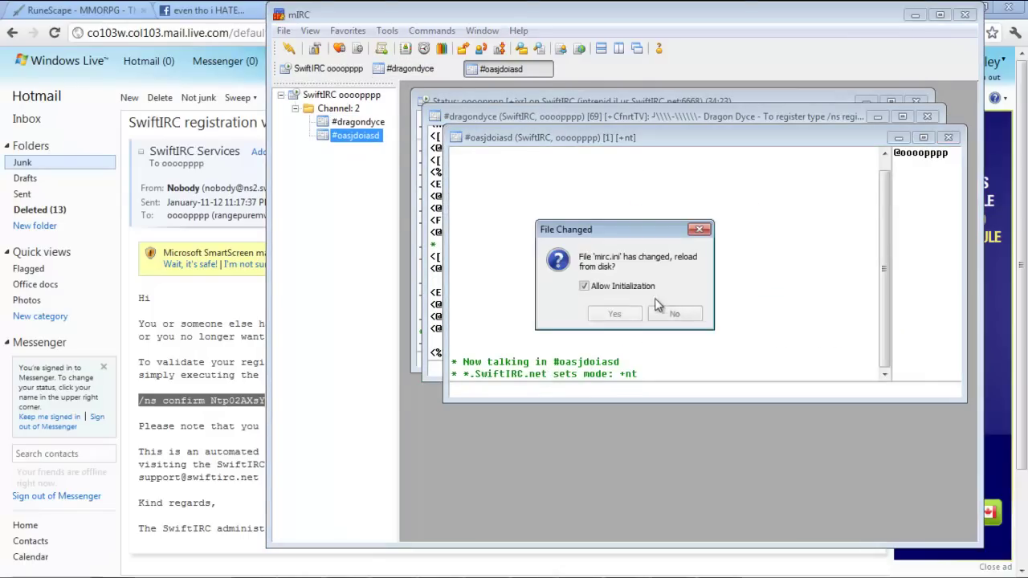
pyautogui.click(674, 313)
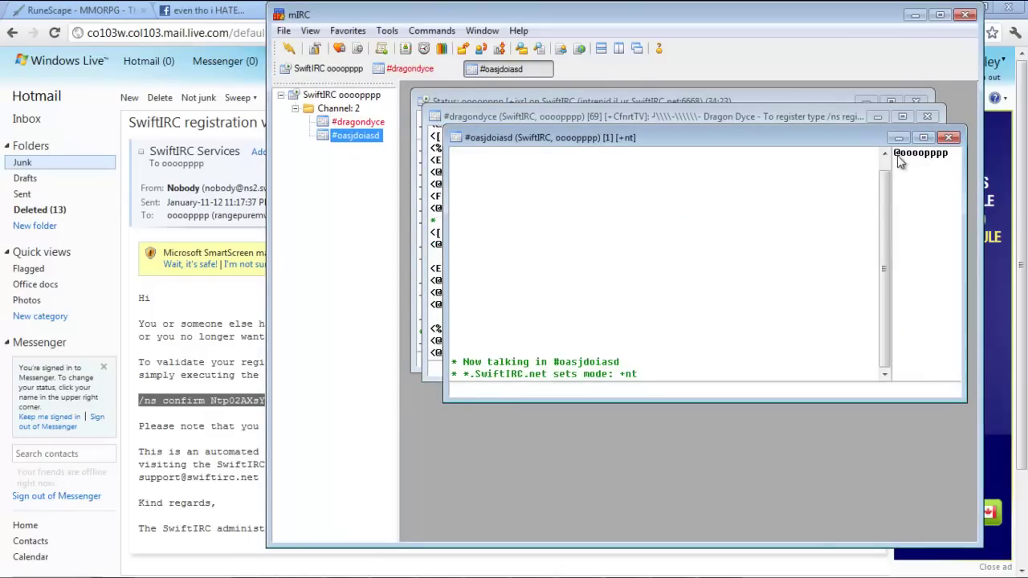
# - Check your own nickname's actions in the user list and select the channel name in the join message
pyautogui.click(897, 155)
pyautogui.rightClick(897, 155)
pyautogui.click(810, 213)
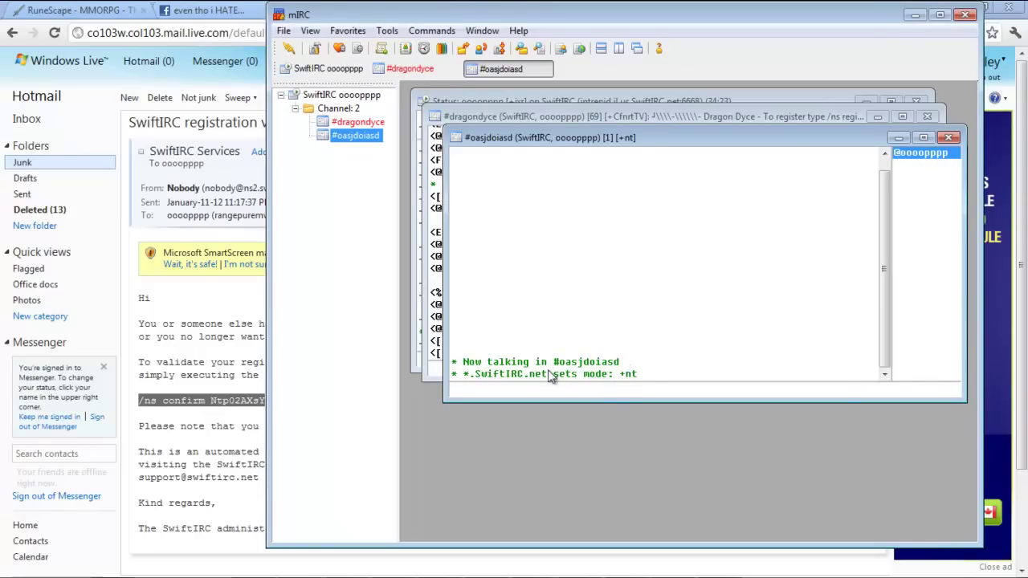
pyautogui.moveTo(554, 362); pyautogui.dragTo(609, 362)
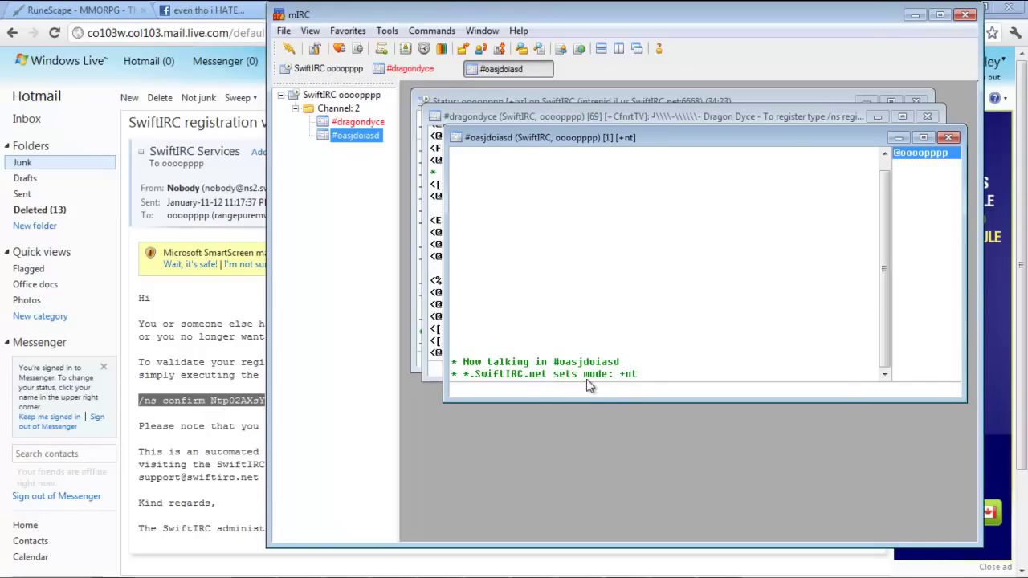
pyautogui.moveTo(547, 362); pyautogui.dragTo(619, 362)
# - Register #oasjdoiasd with ChanServ using the channel password and description 'aosdjaodj'
pyautogui.write('/')
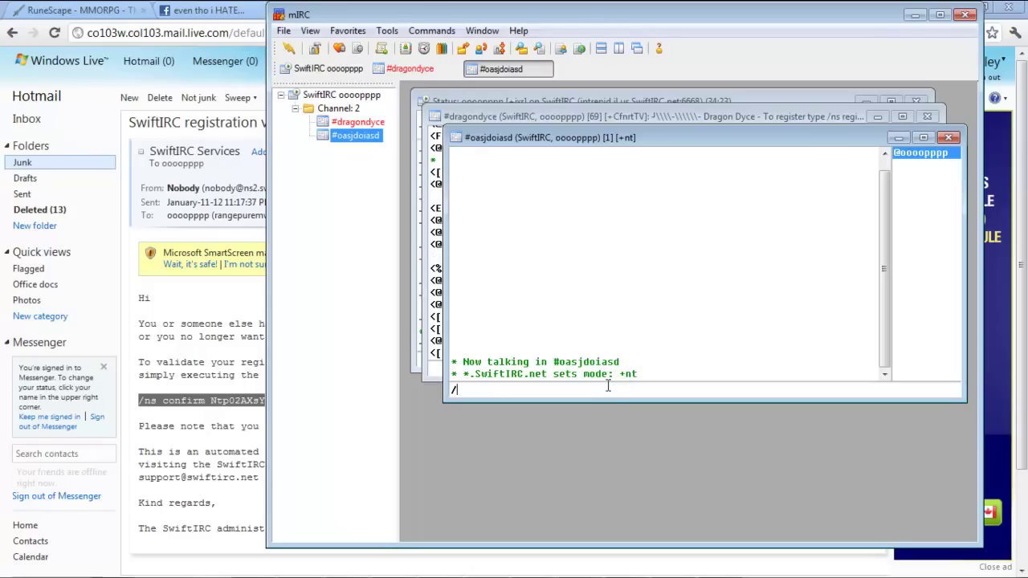
pyautogui.write('msg chan')
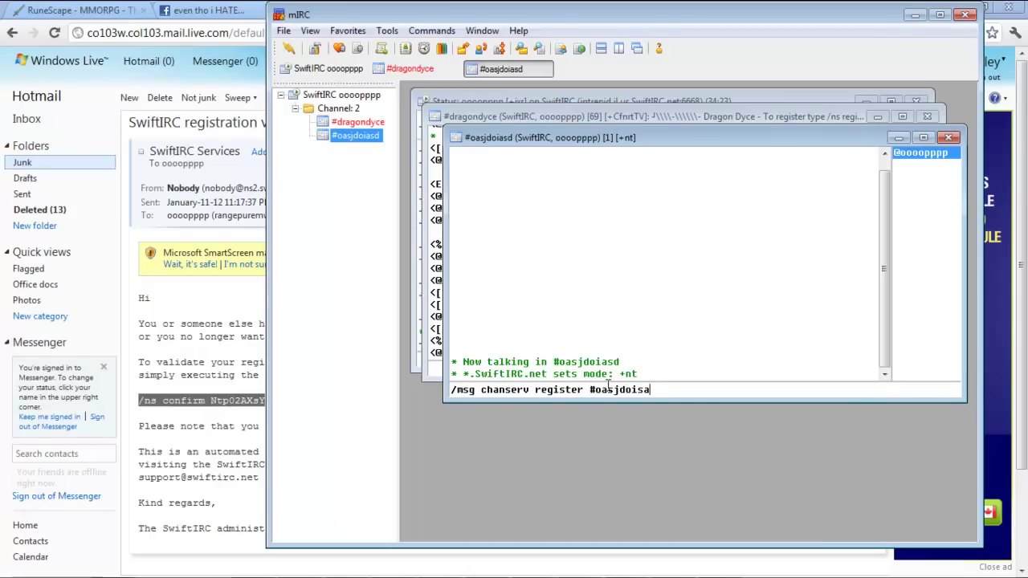
pyautogui.write('serv* register #oasjdoiasd')
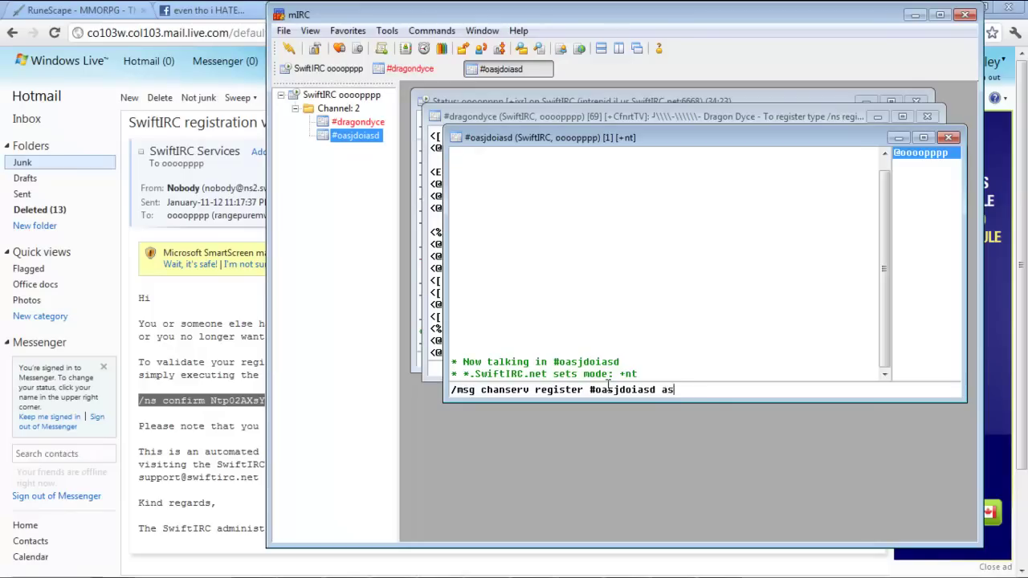
pyautogui.press('Return')
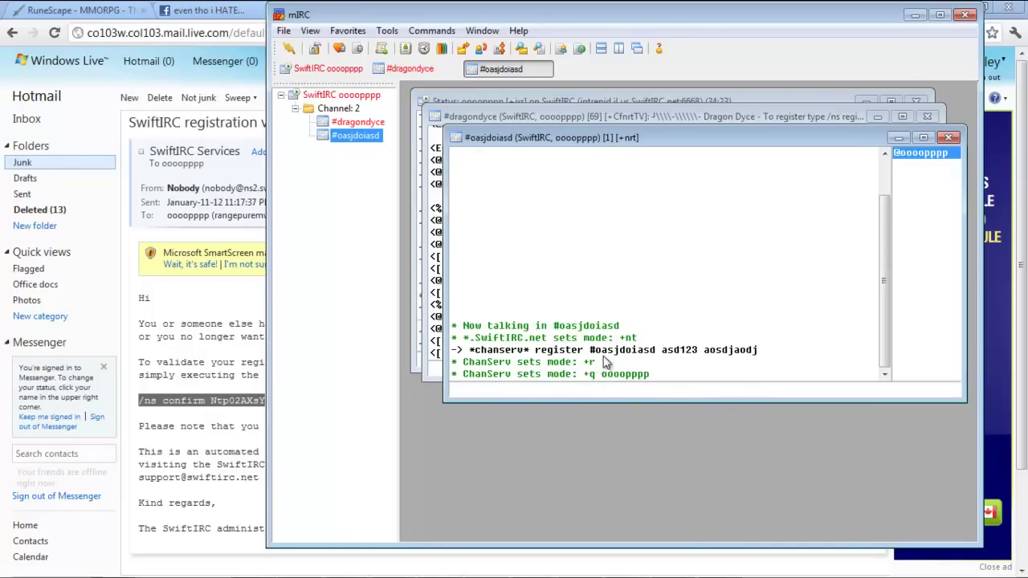
# - Read the registration confirmation in the Status window, then return to the Hotmail email
pyautogui.click(418, 361)
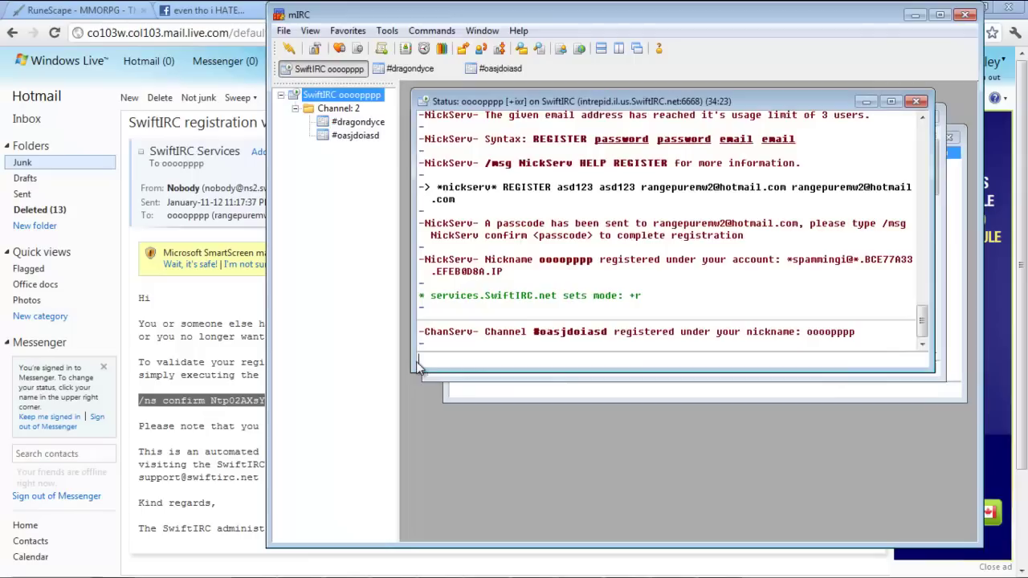
pyautogui.moveTo(708, 332); pyautogui.dragTo(468, 333)
pyautogui.moveTo(174, 336); pyautogui.dragTo(169, 337)
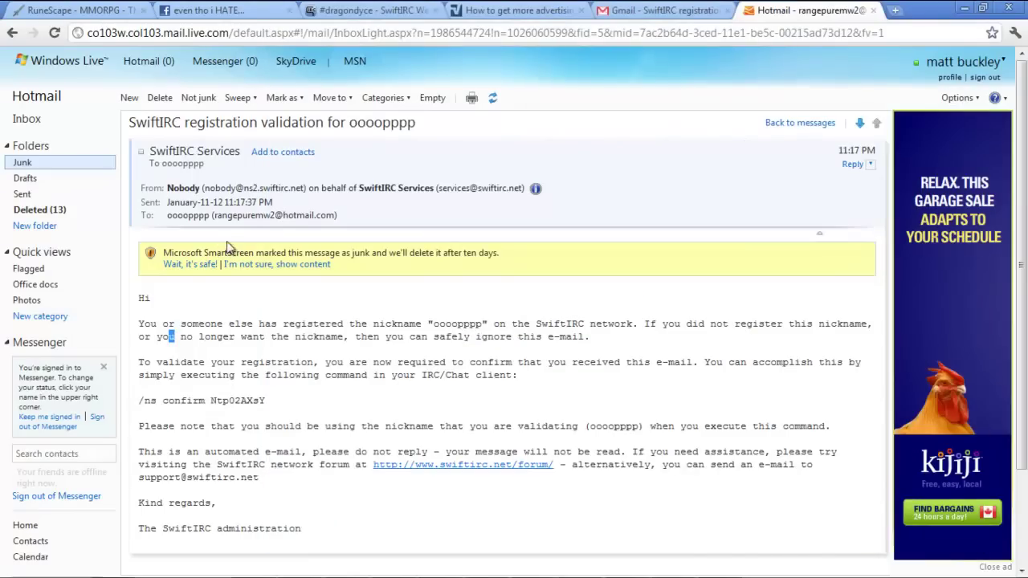
# - Minimise Chrome, the status window, mIRC and Camtasia to reveal the desktop, then bring up the Start menu
pyautogui.click(962, 8)
pyautogui.click(866, 100)
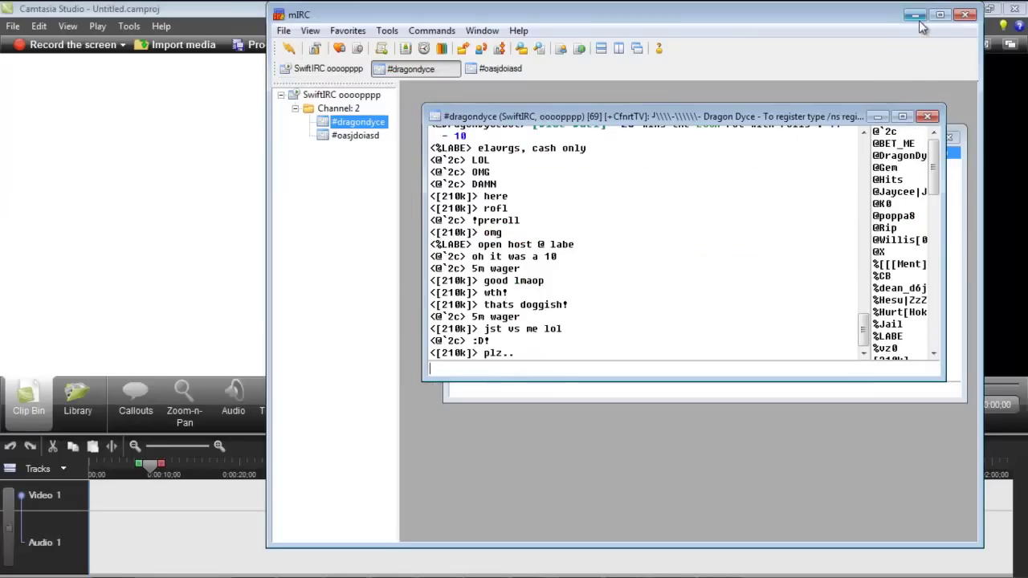
pyautogui.click(915, 15)
pyautogui.click(968, 9)
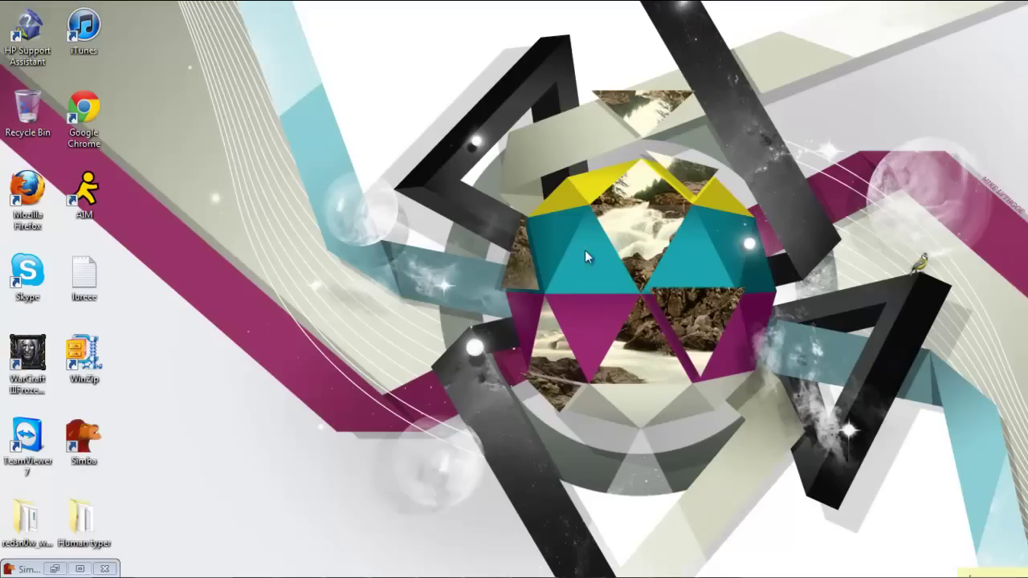
pyautogui.moveTo(376, 26); pyautogui.dragTo(273, 111)
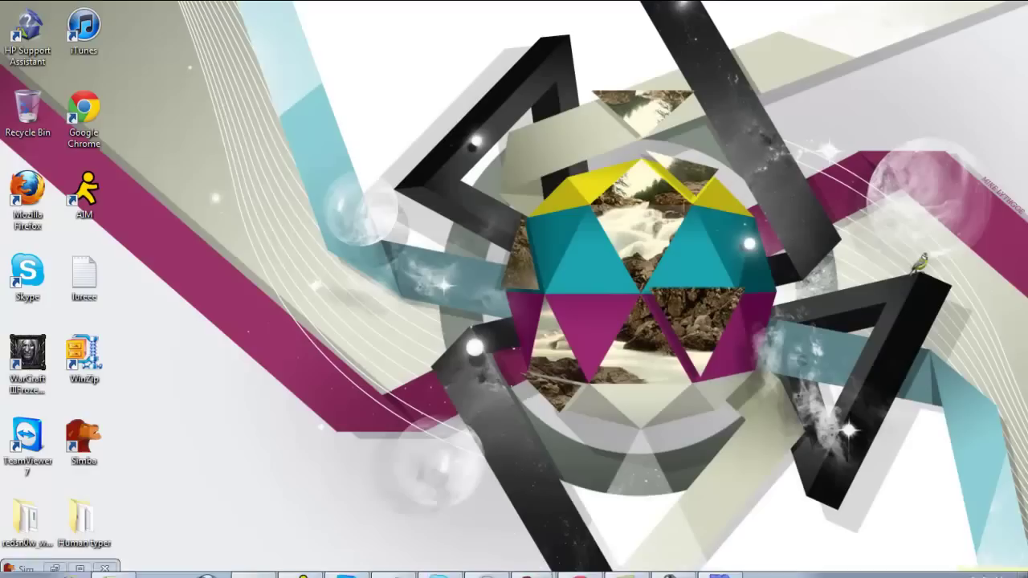
pyautogui.click(12, 568)
# - Launch Notepad, type L9D, and select all of it
pyautogui.click(133, 298)
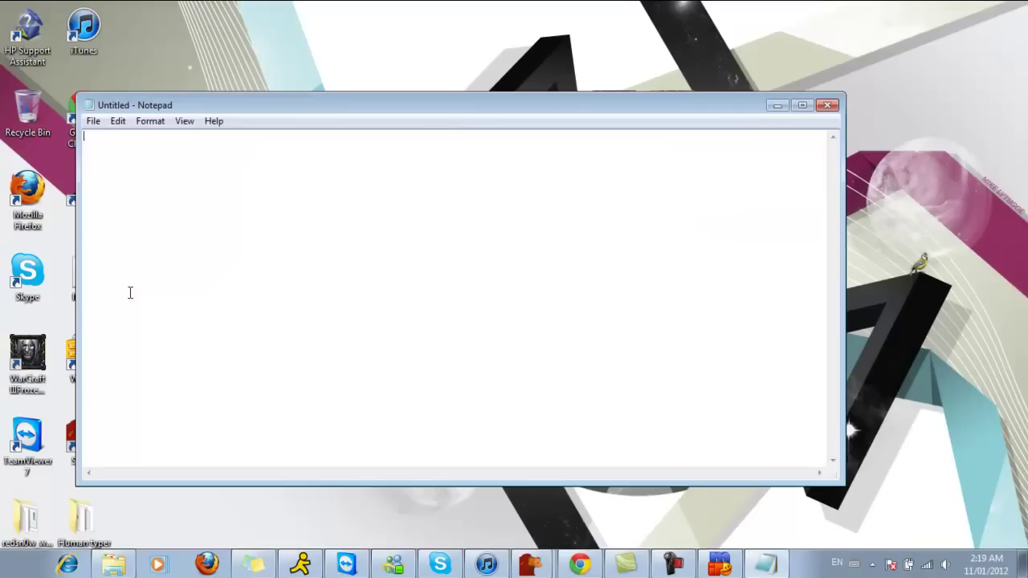
pyautogui.write('L9D')
pyautogui.hotkey('ctrl', 'a')
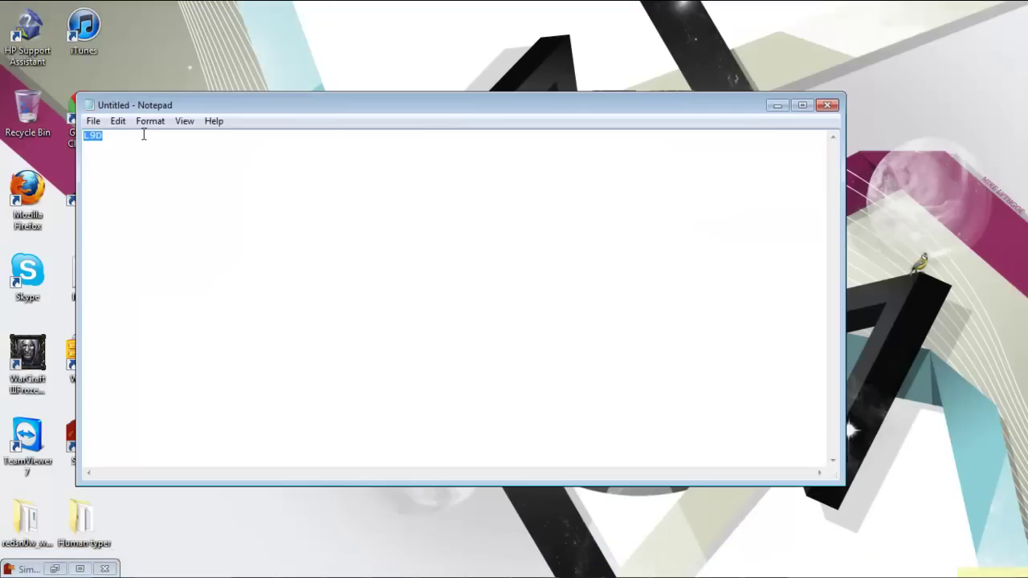
# - Set the selected text's font size to 72 in the Font dialog
pyautogui.click(150, 122)
pyautogui.click(165, 154)
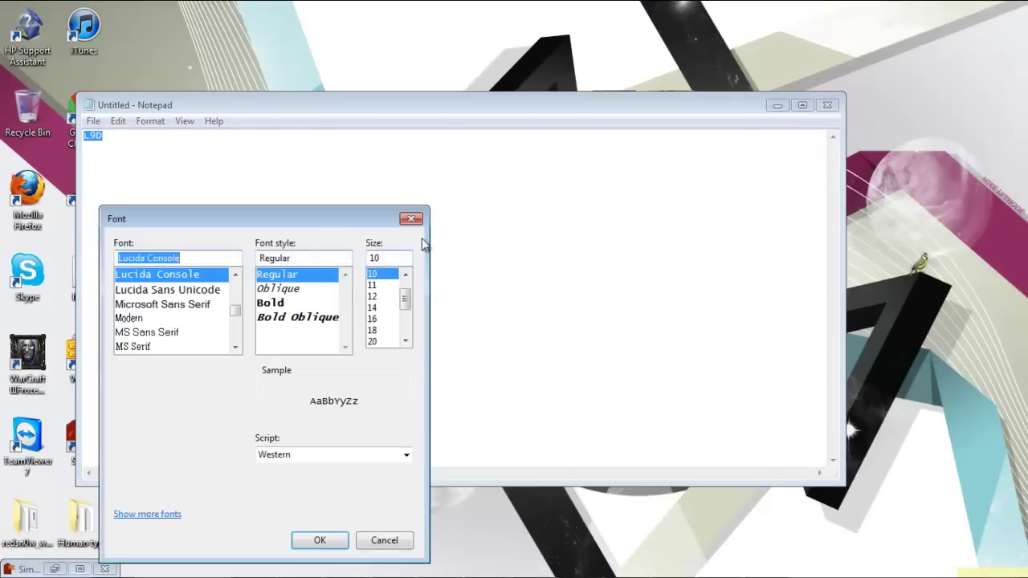
pyautogui.moveTo(405, 298); pyautogui.dragTo(405, 322)
pyautogui.click(377, 341)
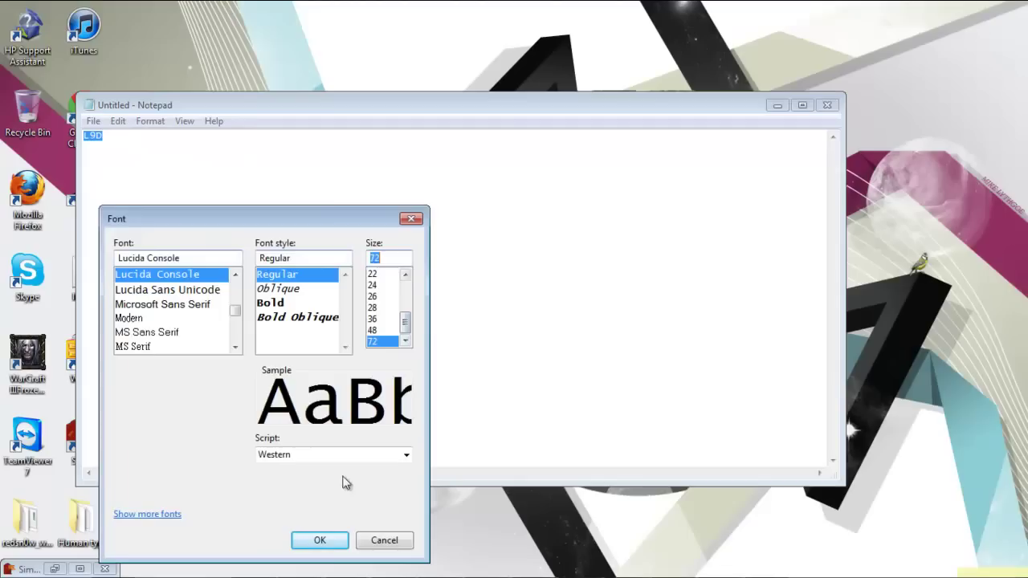
pyautogui.click(325, 541)
pyautogui.click(354, 343)
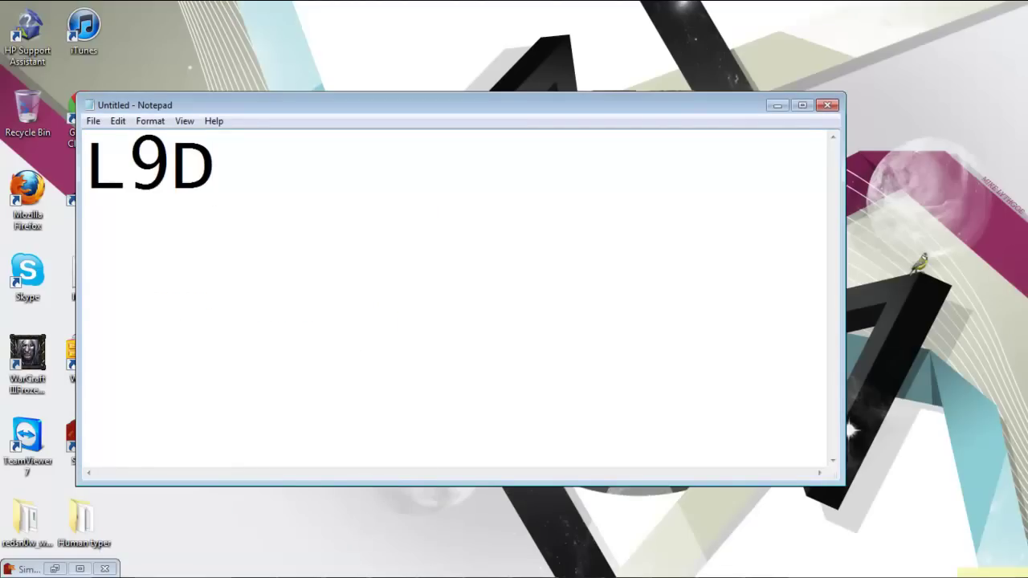